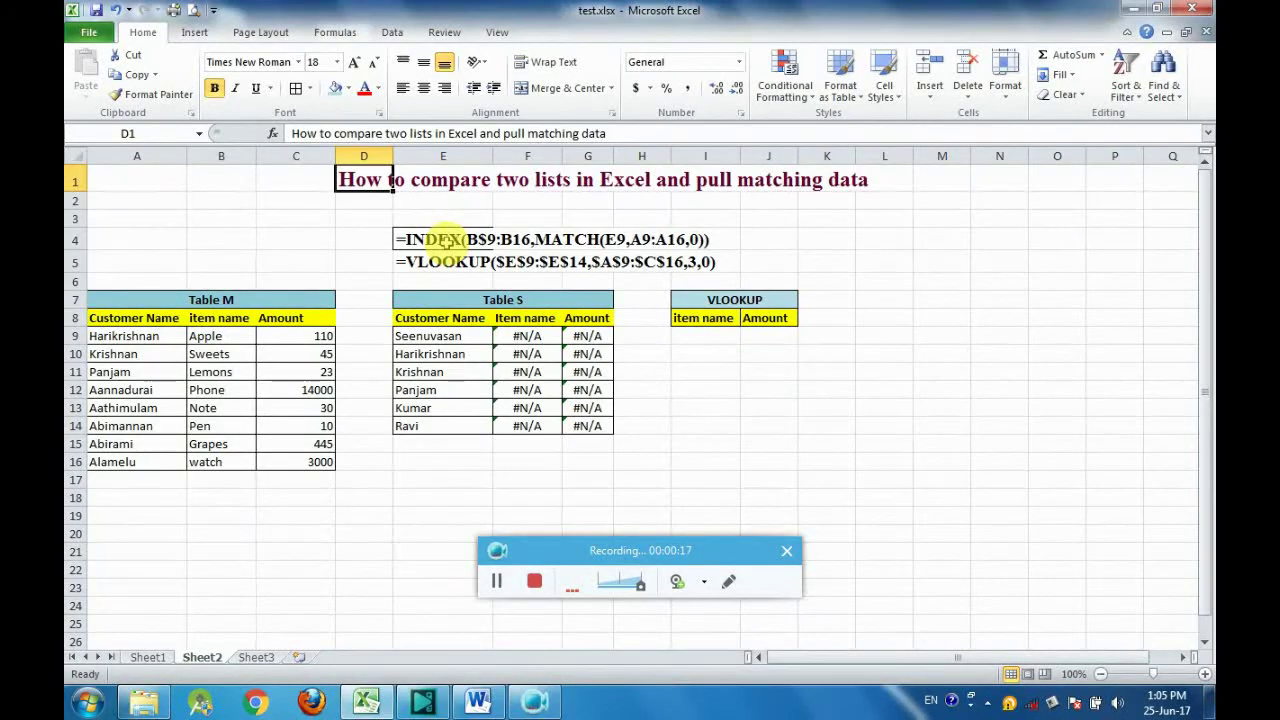
Step: Delete the #N/A formulas in F9:G14 and begin a new INDEX formula in F9
click(446, 266)
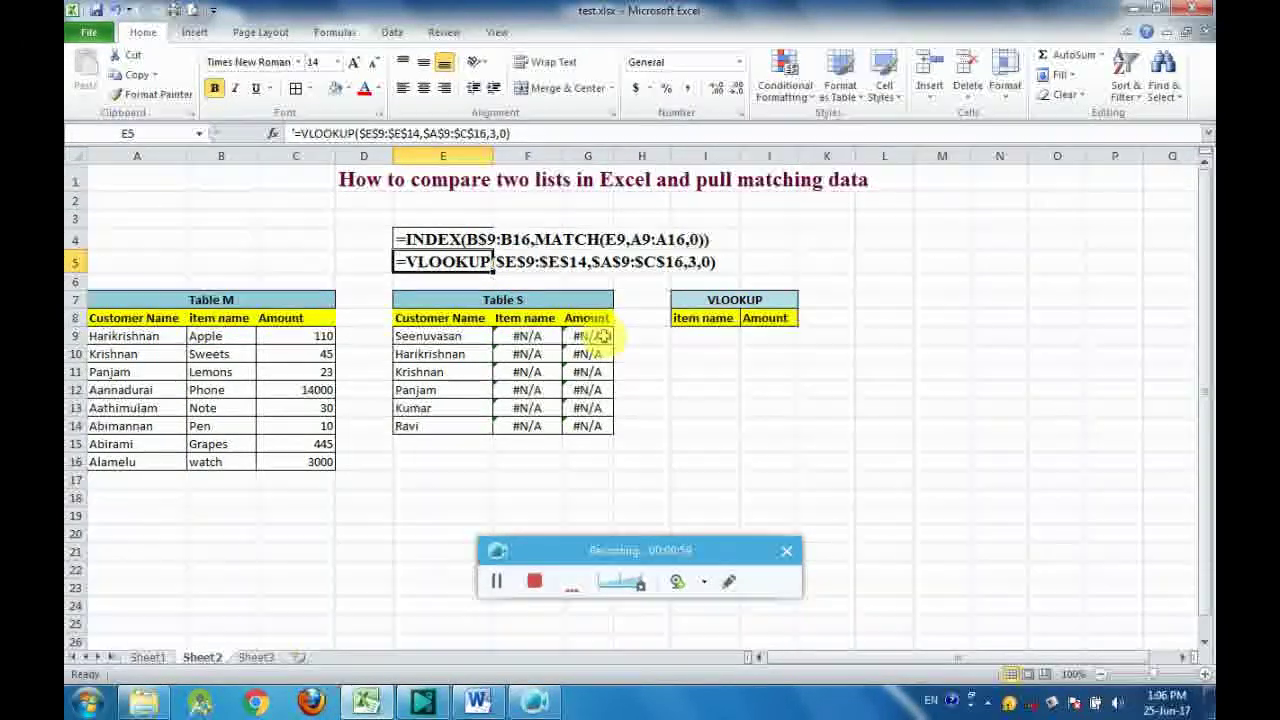
drag(530, 338, 596, 421)
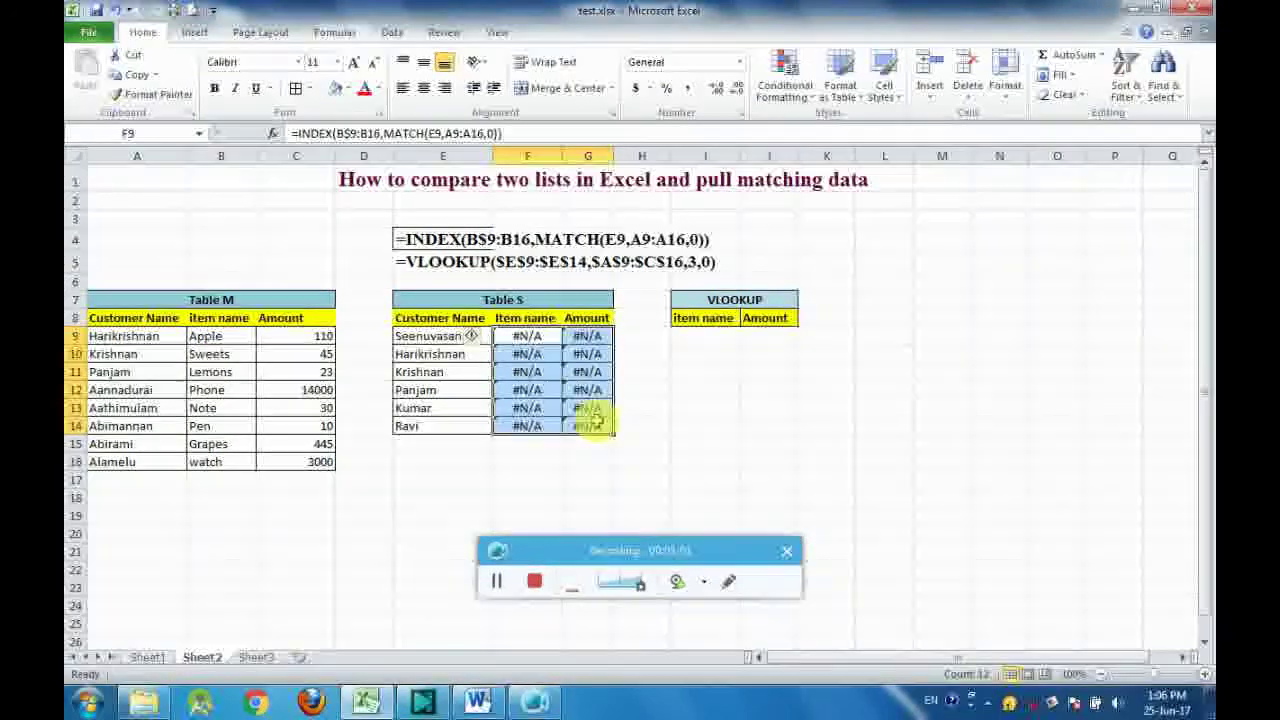
key(Delete)
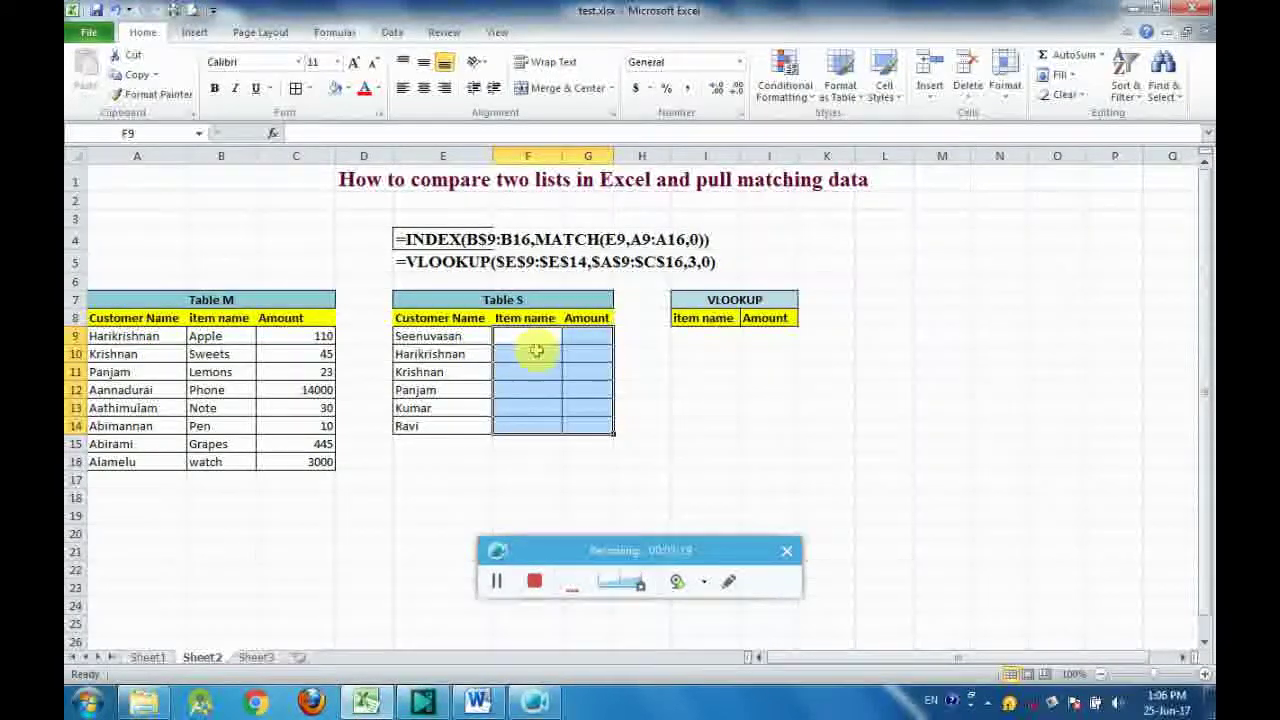
click(525, 336)
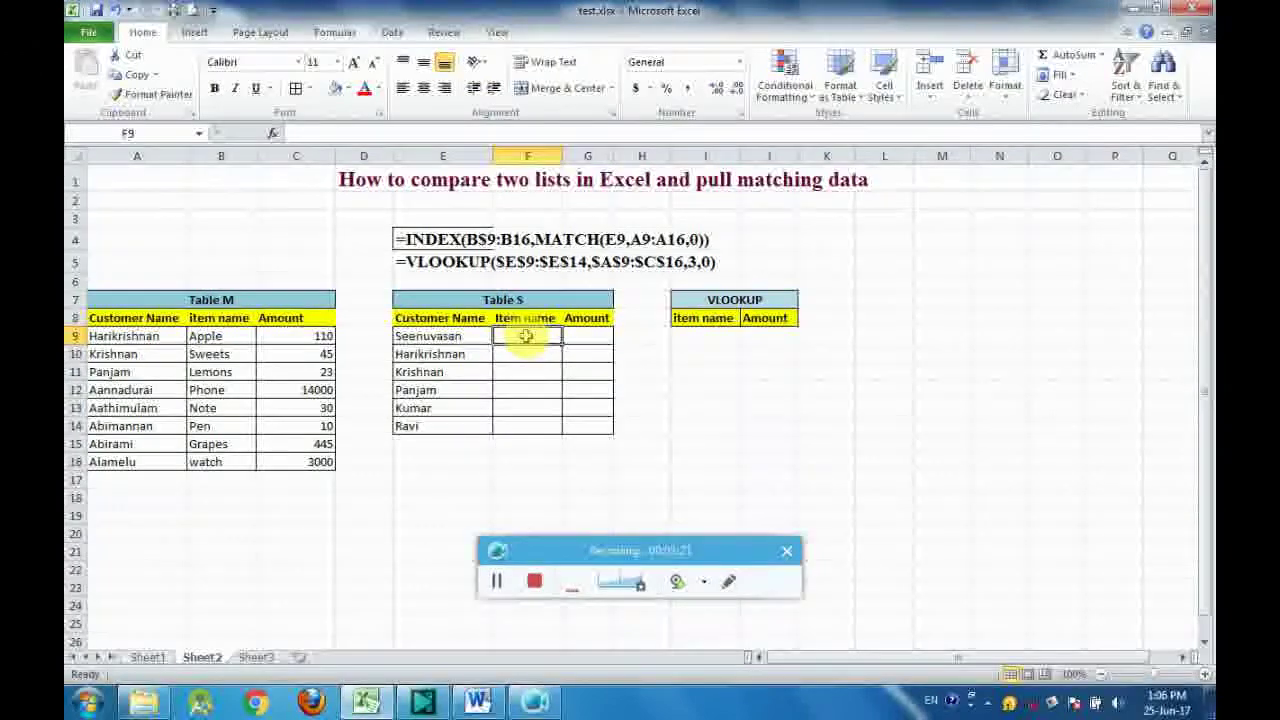
text(=)
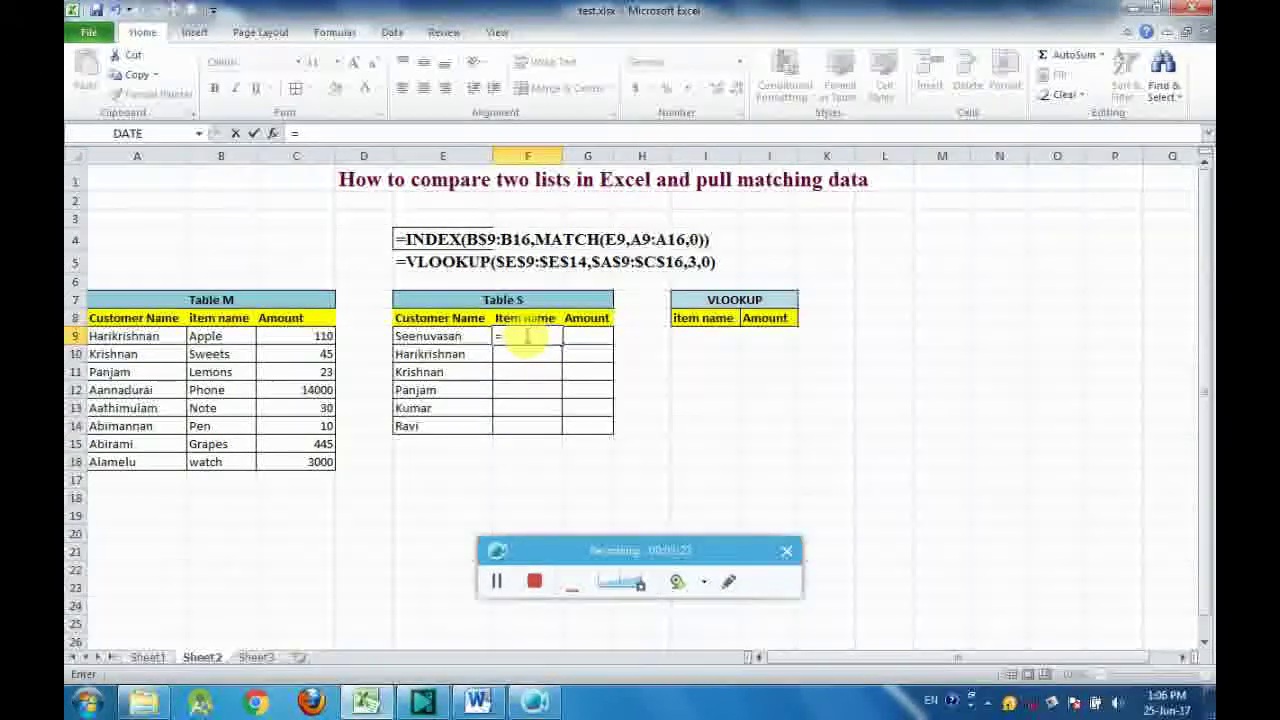
text(in)
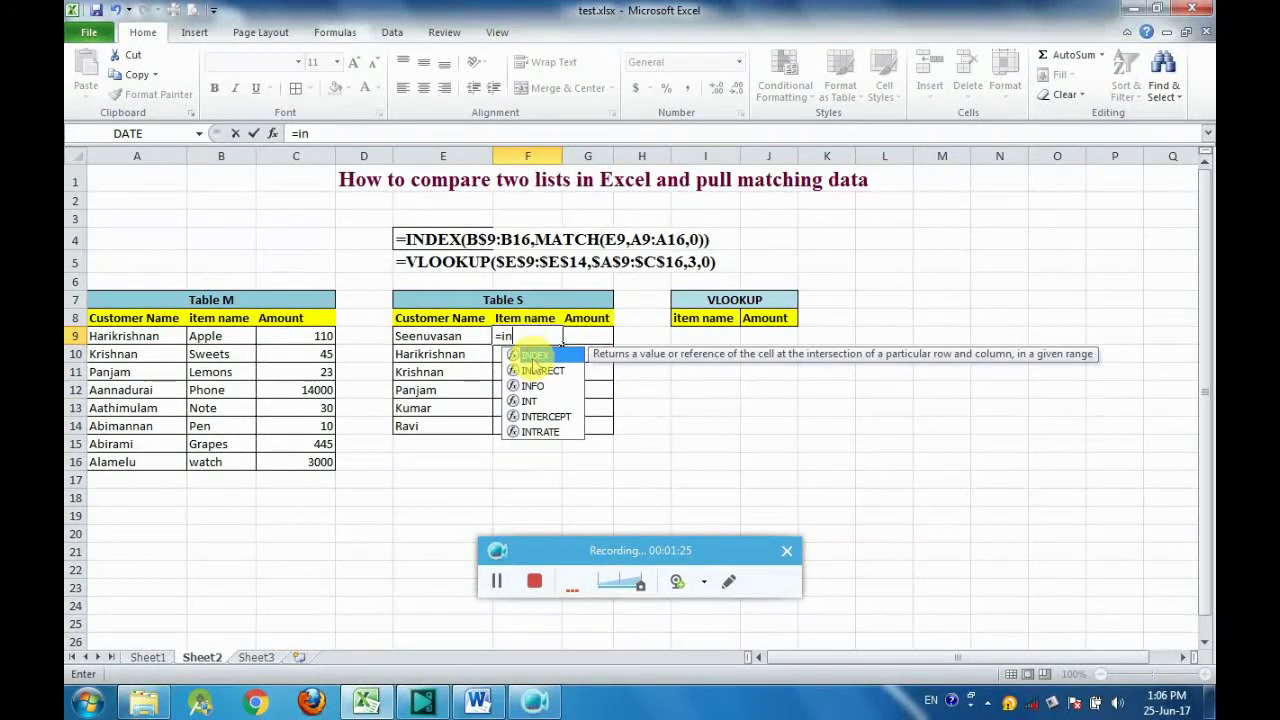
Step: Build =INDEX(B9:B16,MATCH(E9,A9:A16 in F9 from Table M's item and customer columns
double_click(533, 356)
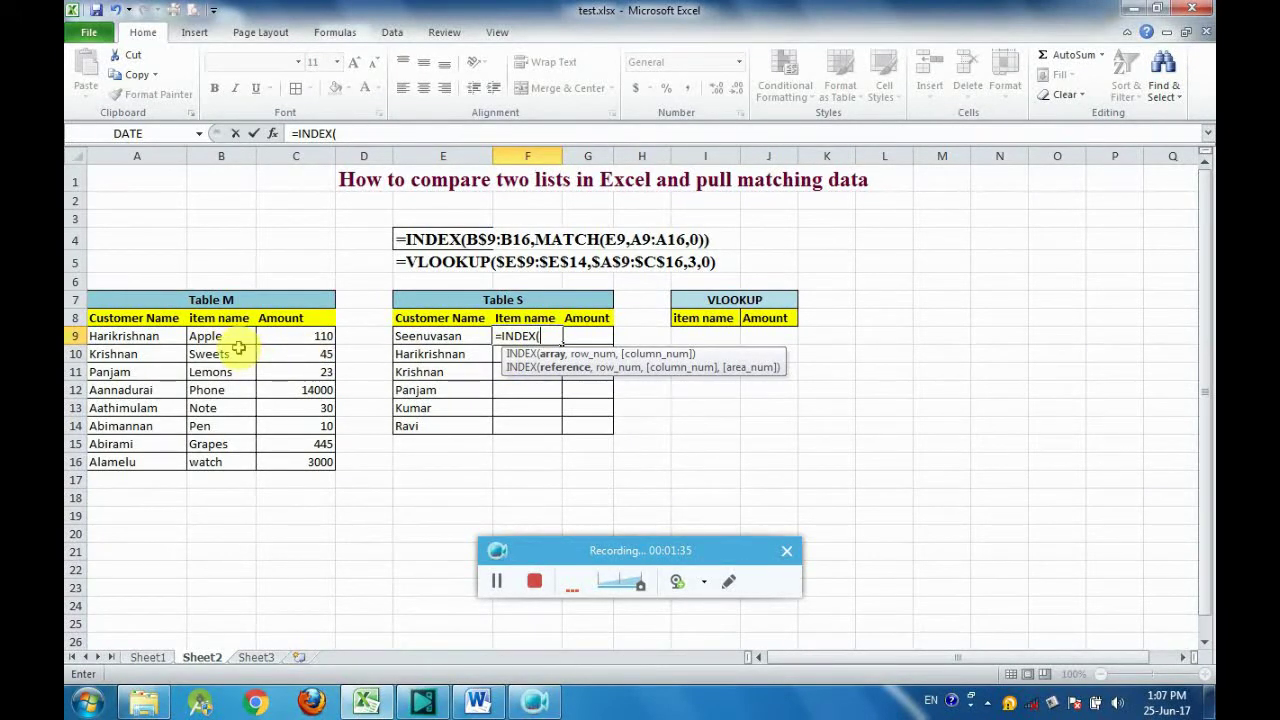
drag(236, 336, 220, 462)
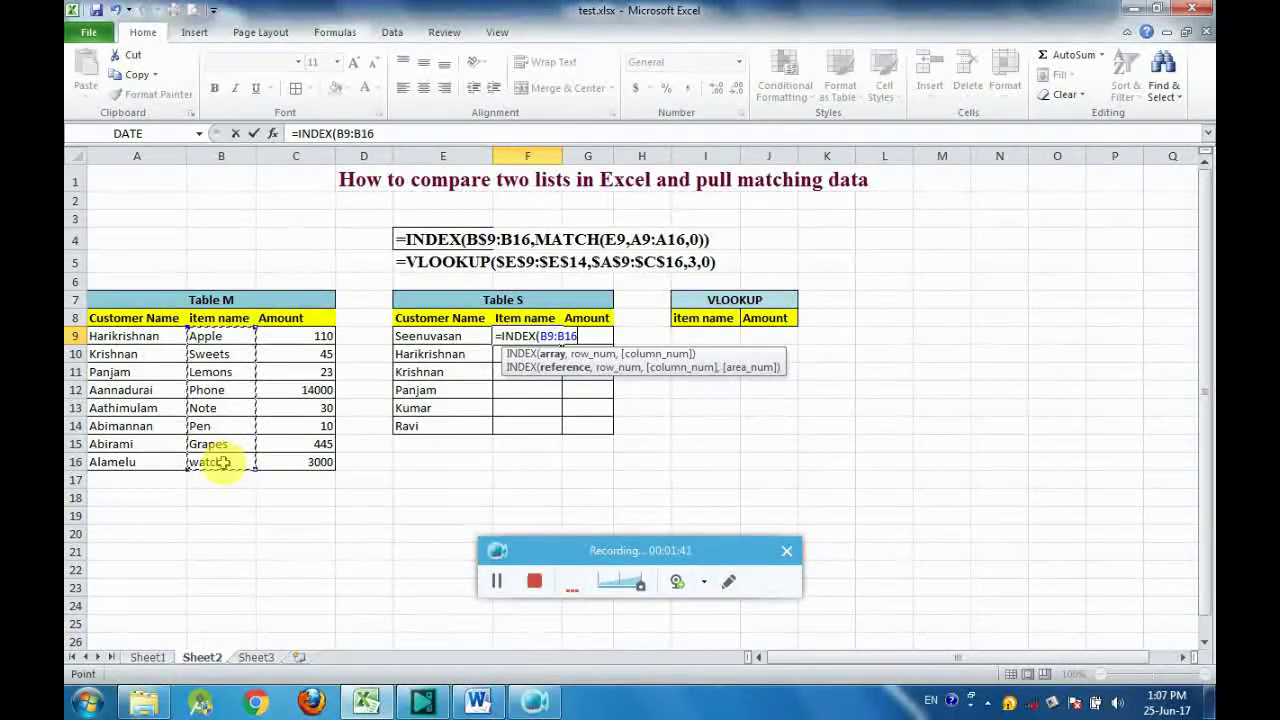
text(,M)
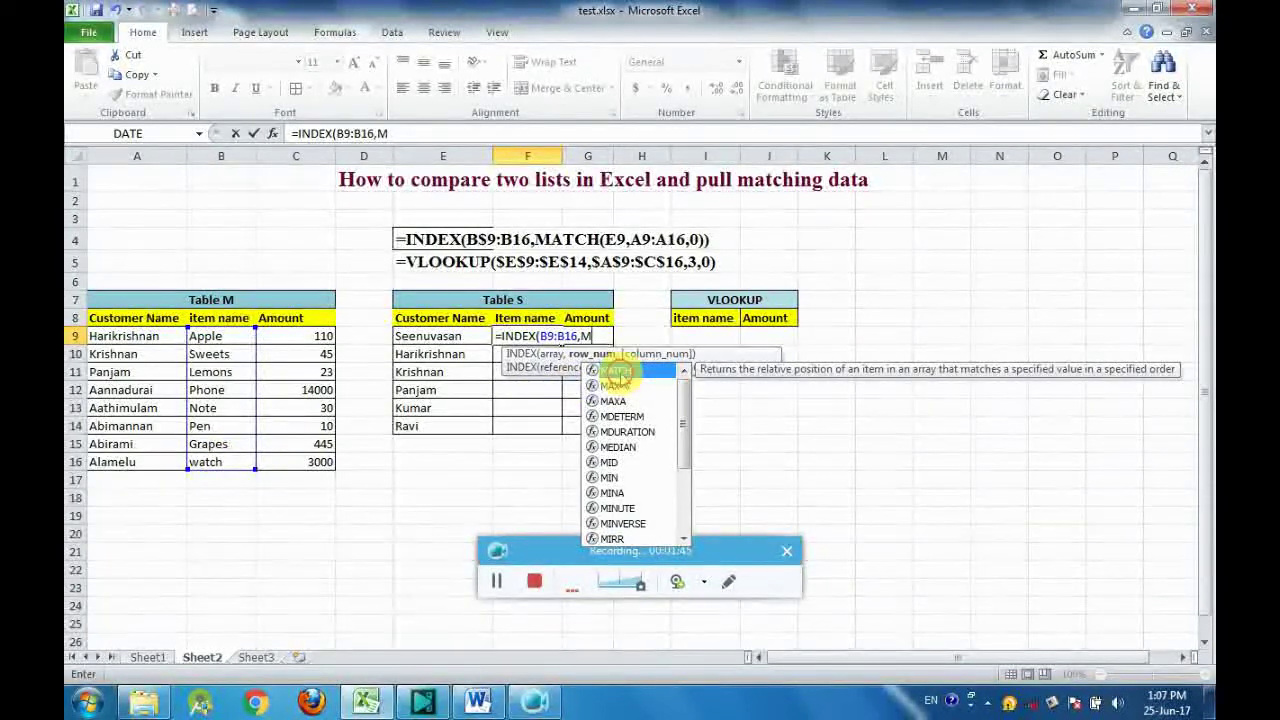
double_click(615, 371)
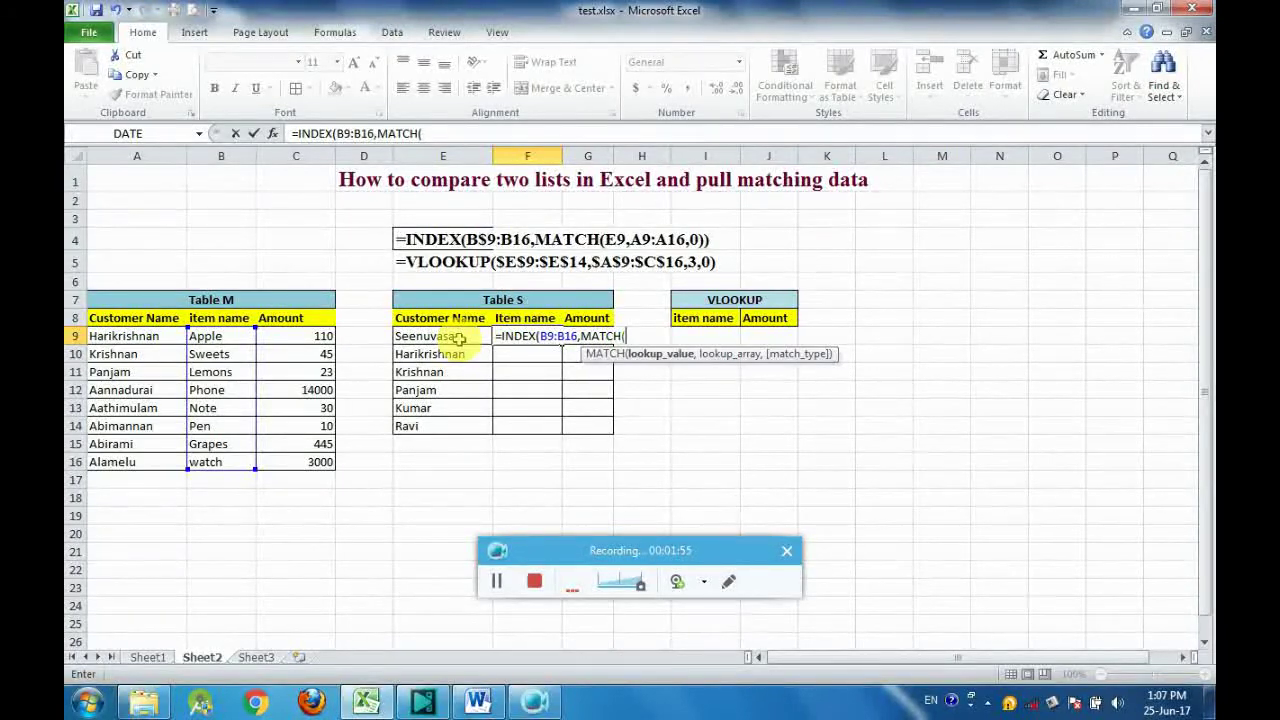
click(459, 339)
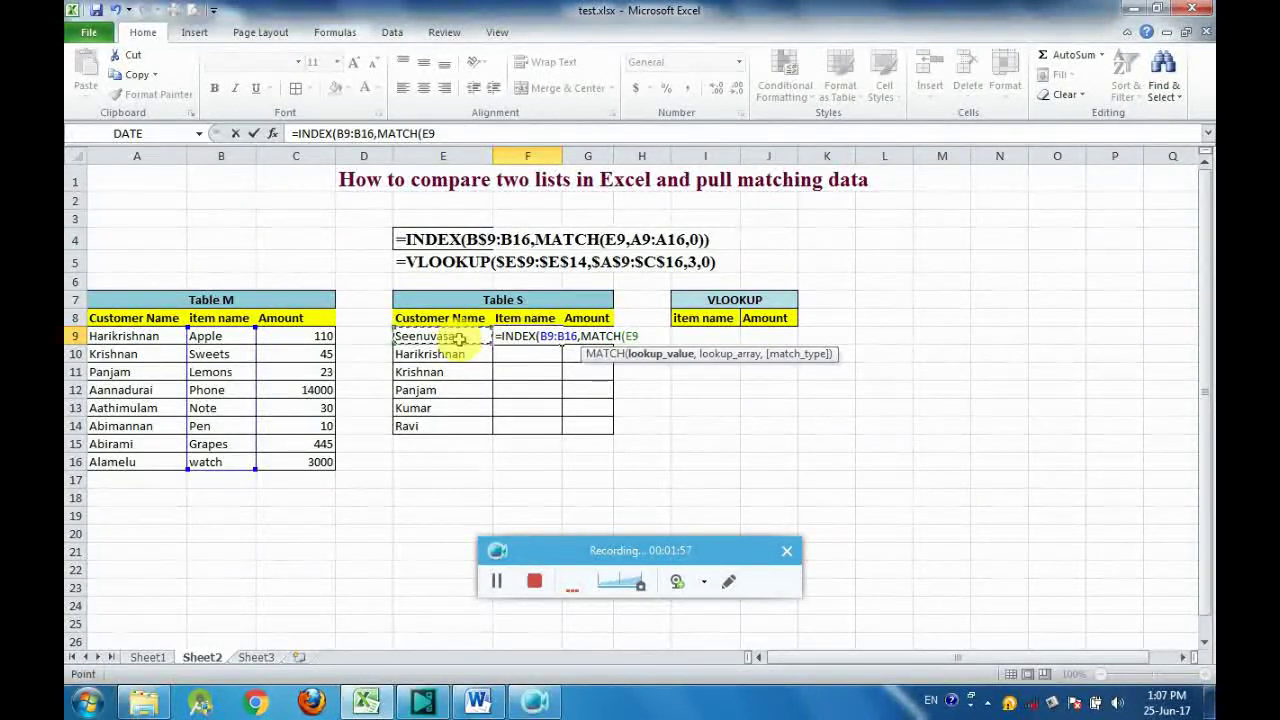
text(,)
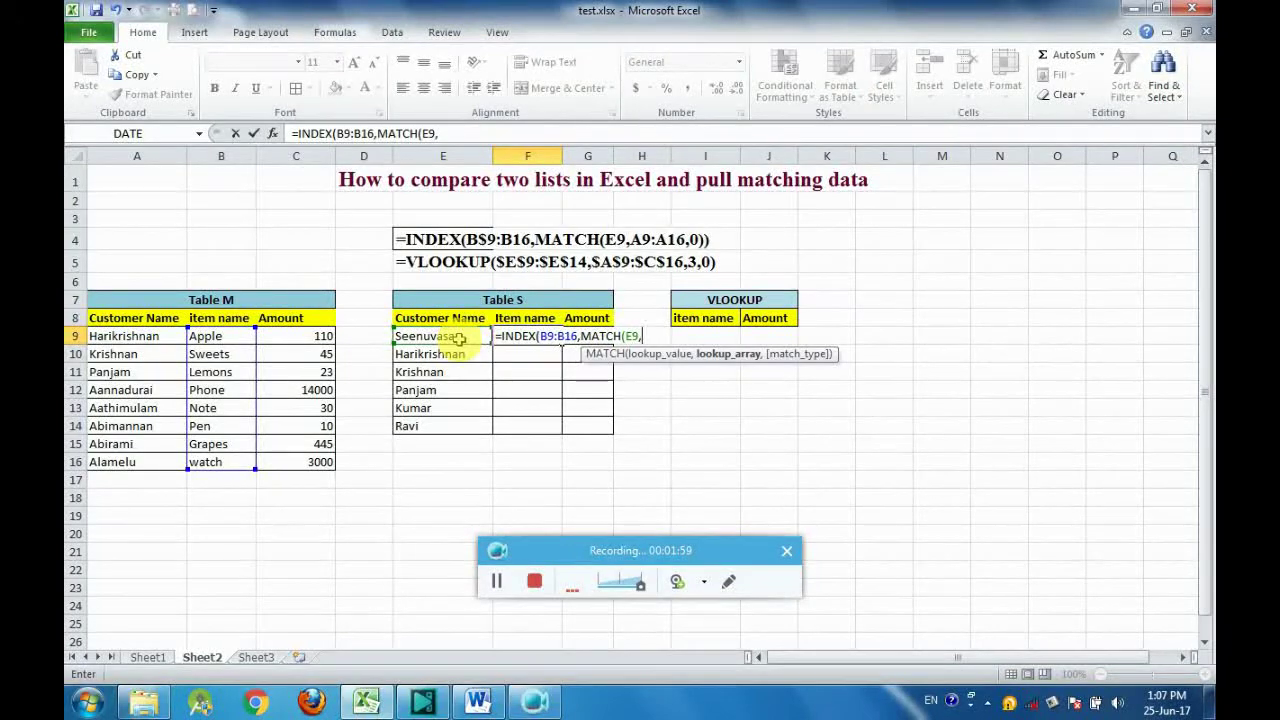
drag(166, 336, 157, 466)
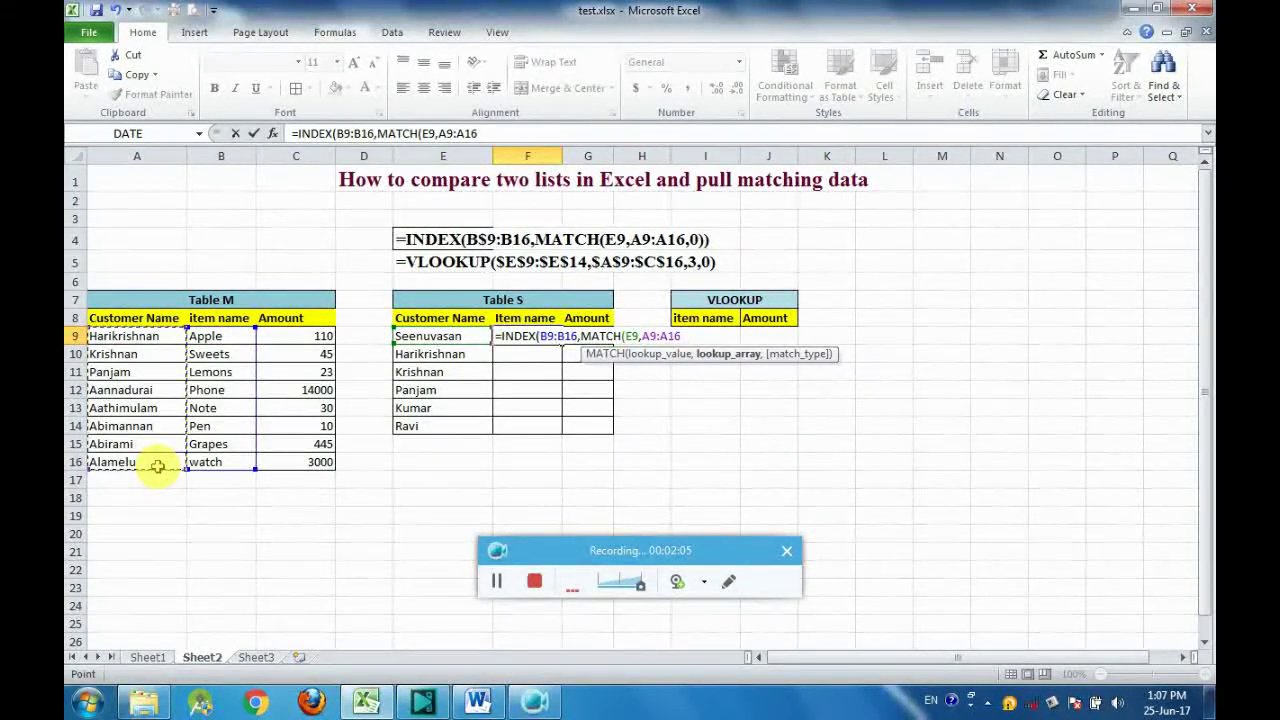
text(,)
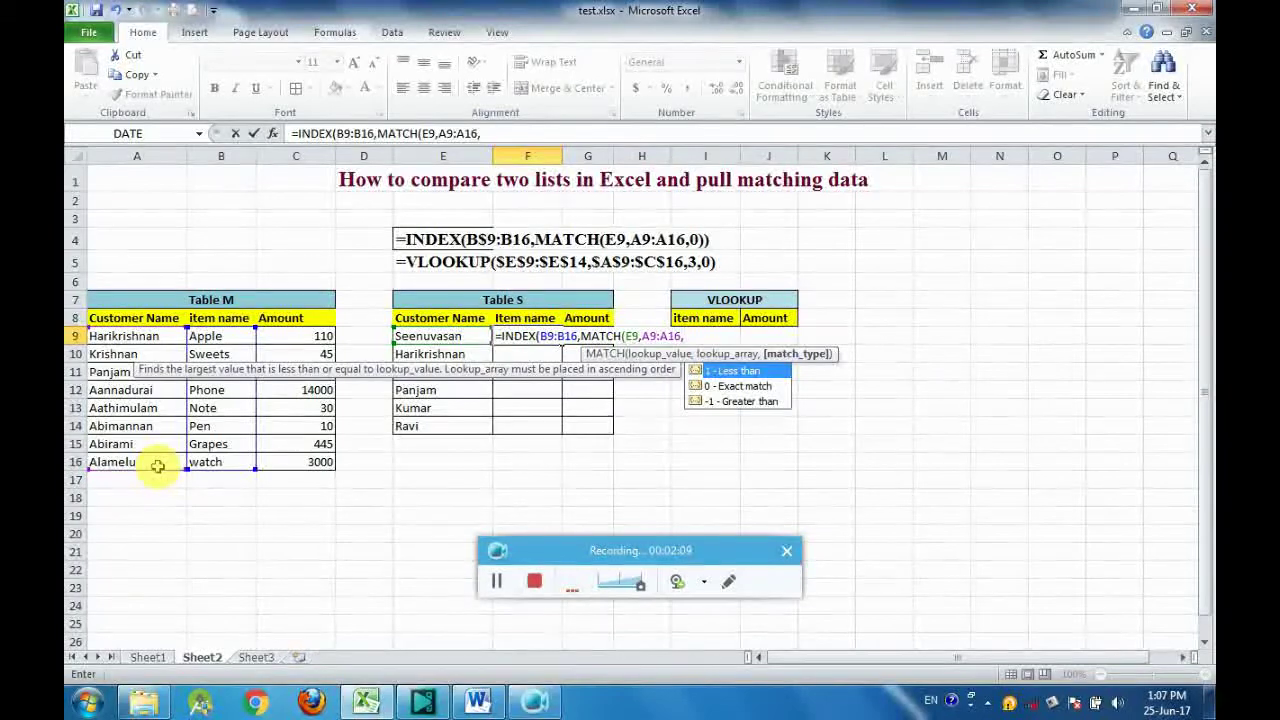
text())
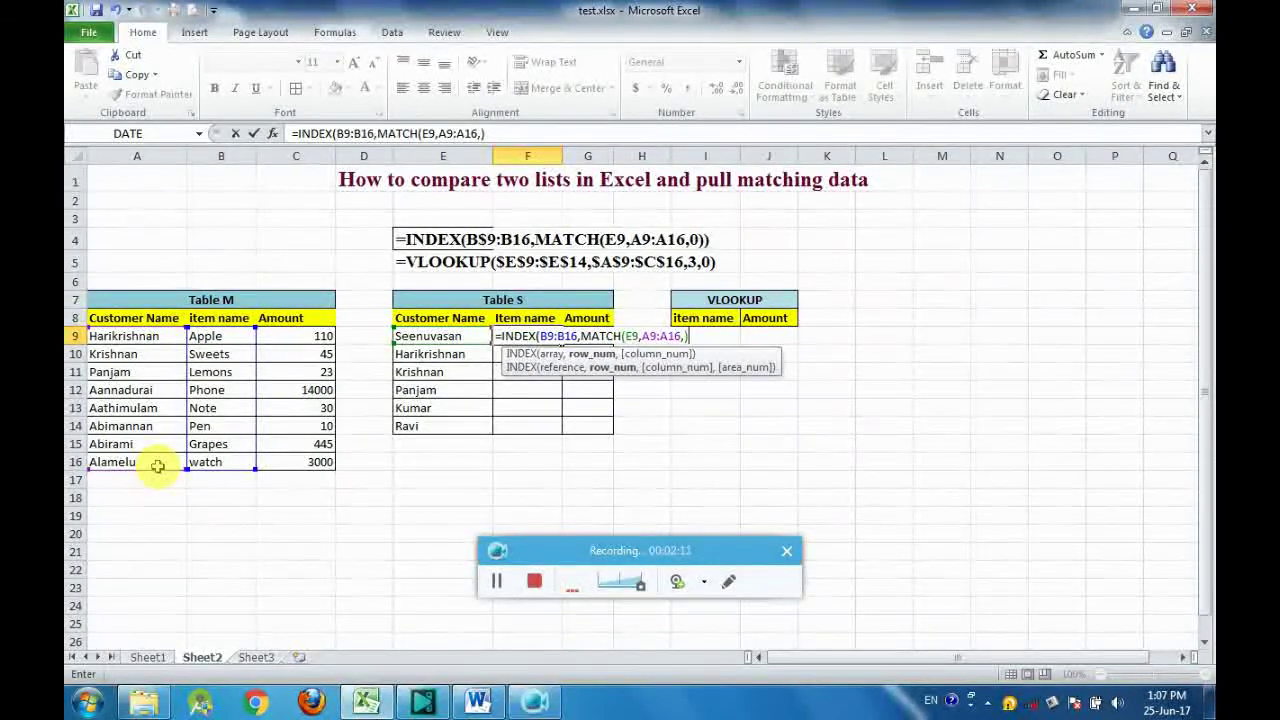
Step: Add the 0 exact-match argument and confirm F9's formula, which returns #N/A
key(F2)
key(Left)
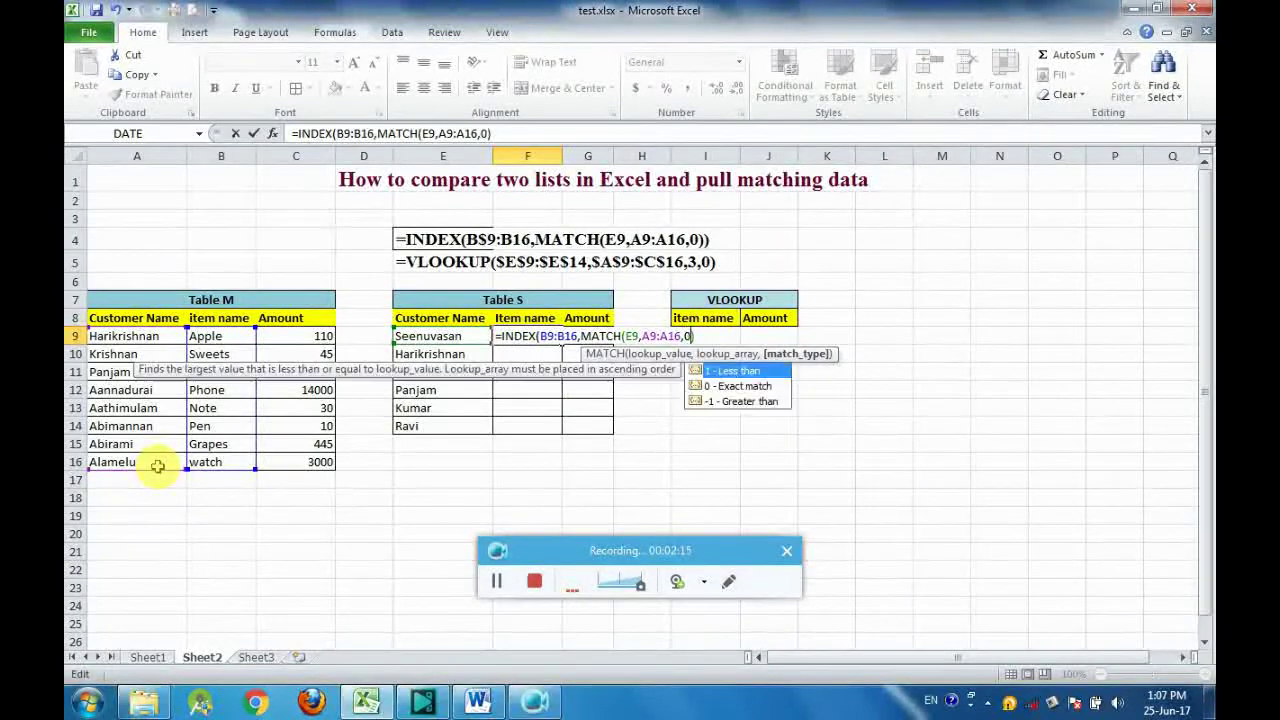
text(0))
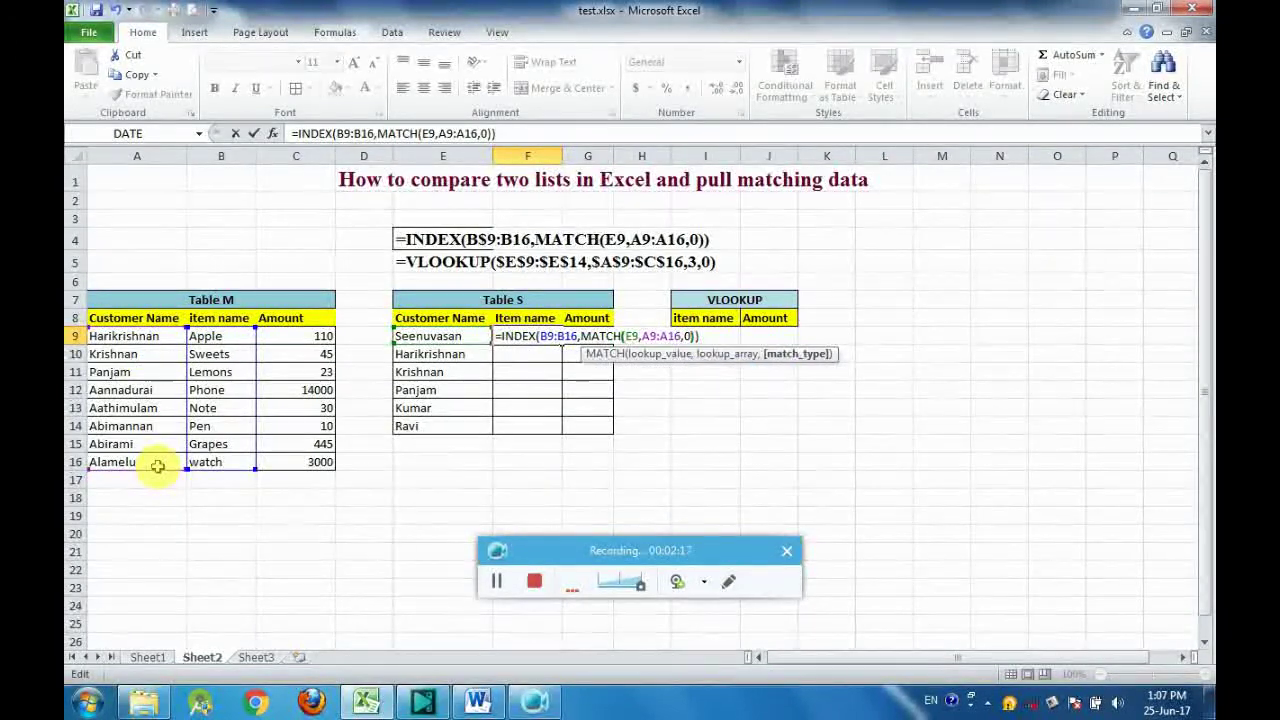
key(Right)
key(Return)
key(Up)
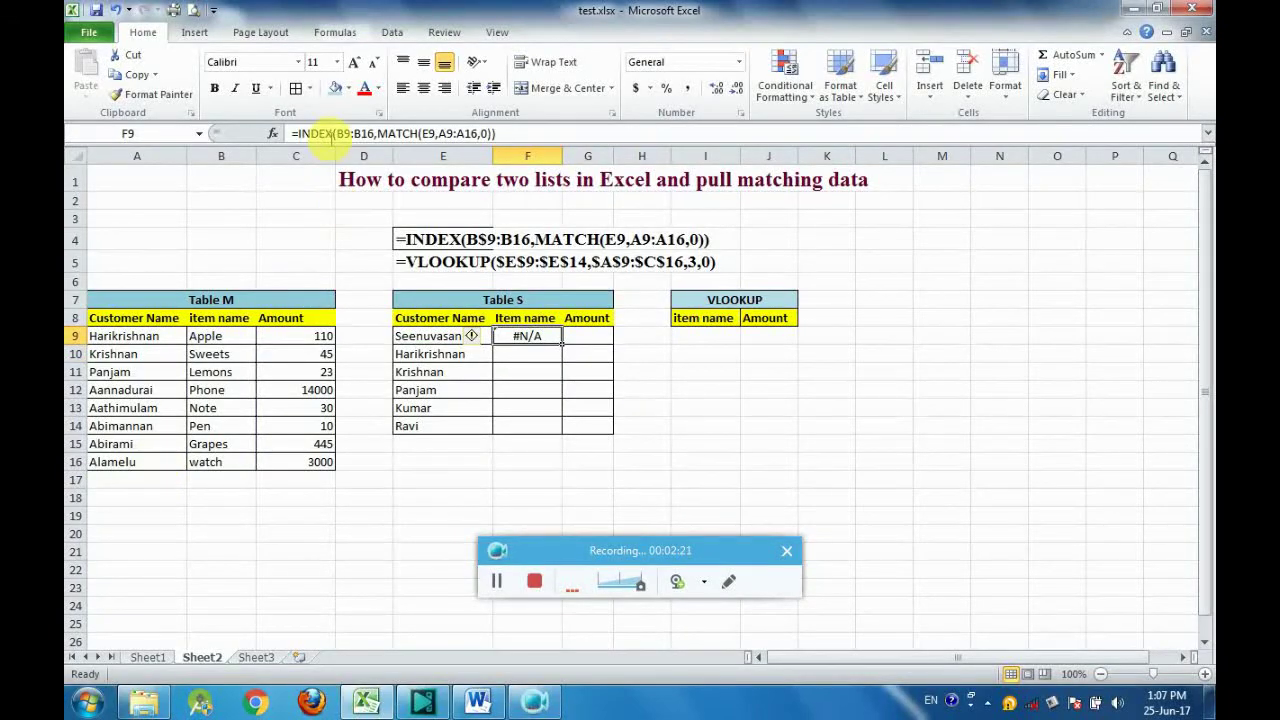
click(337, 131)
Step: Change F9's formula to =INDEX($B$9:$B$16,MATCH($E9,$A$9:$A$16,0)) with absolute references
text($B)
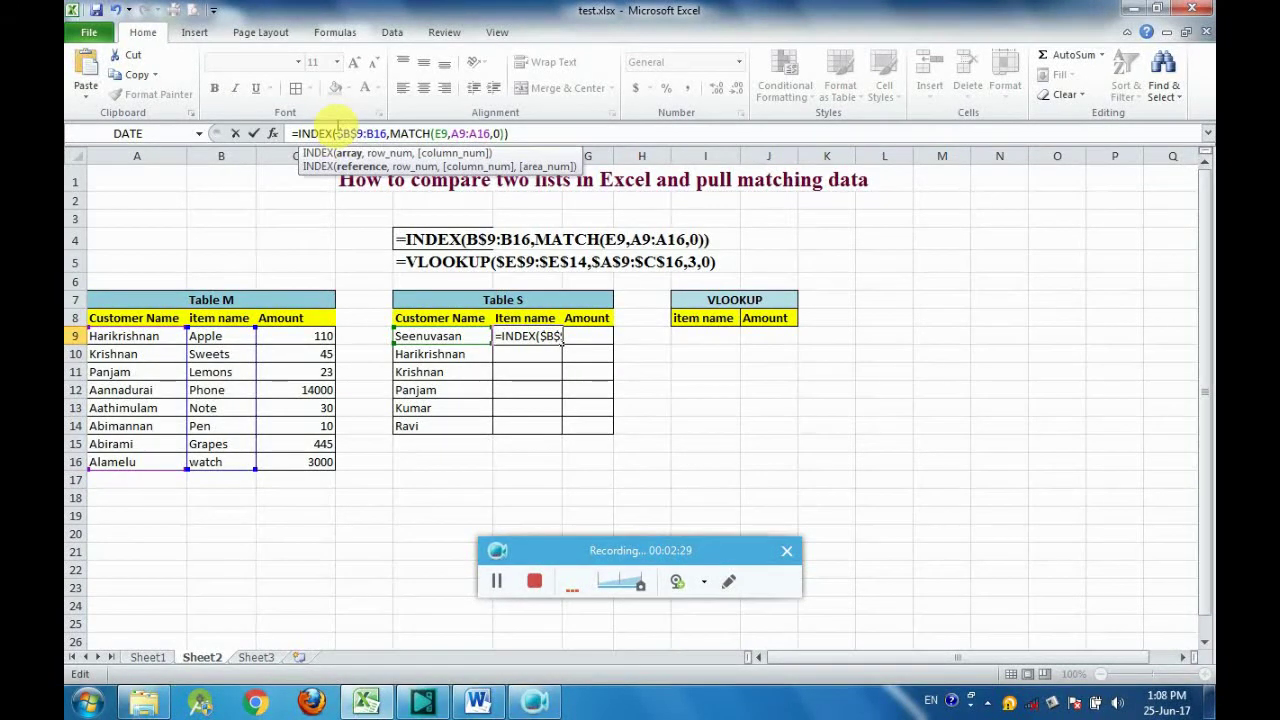
text($B)
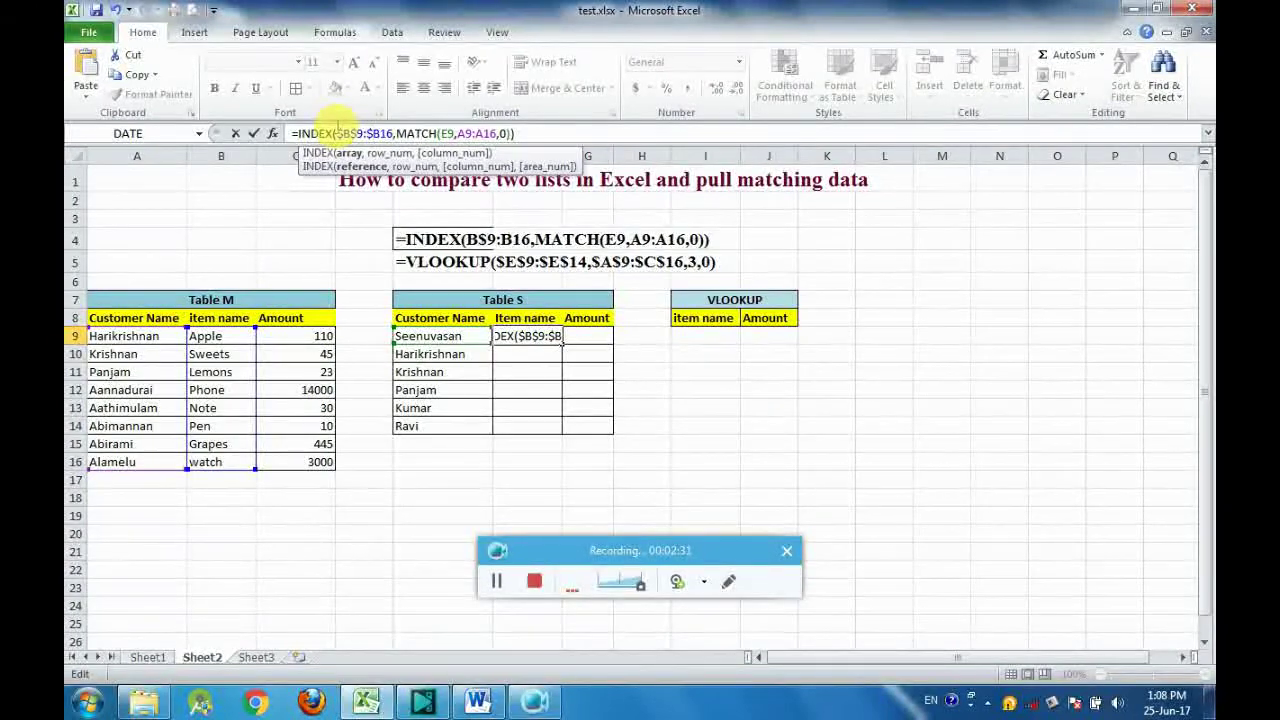
text($)
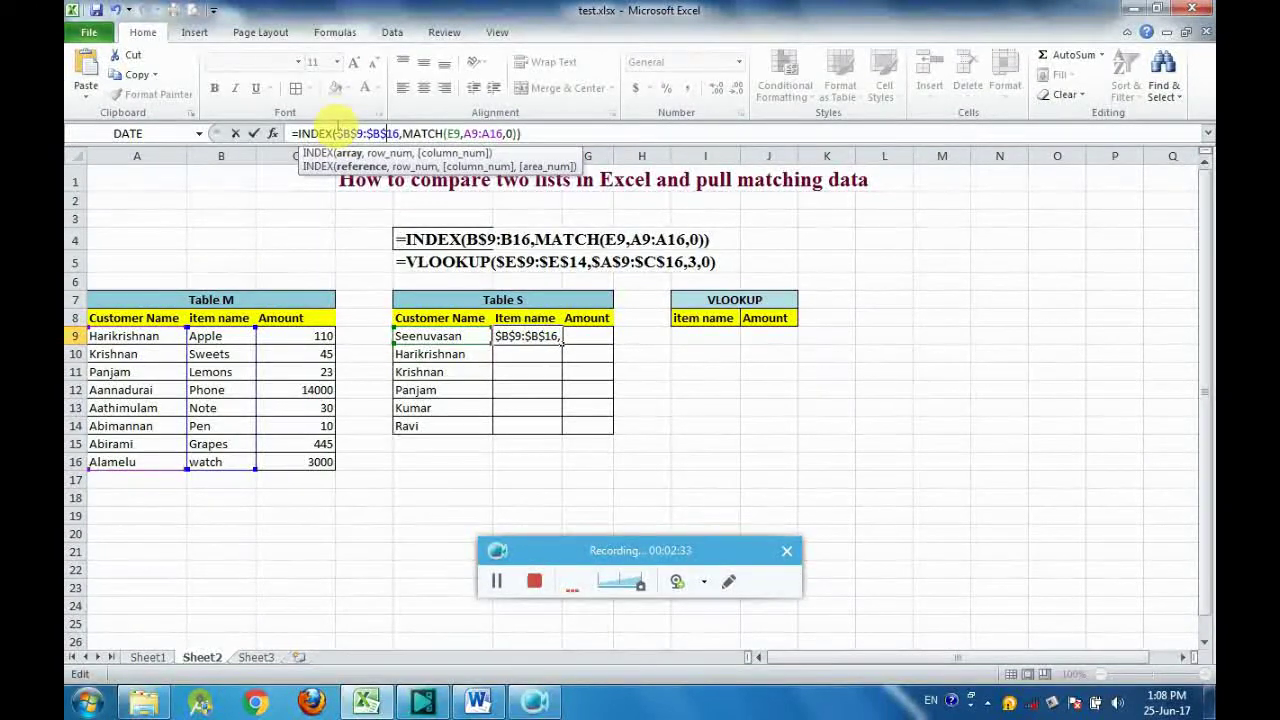
key(Right)
key(Right)
key(Right)
key(Right)
key(Right)
key(Right)
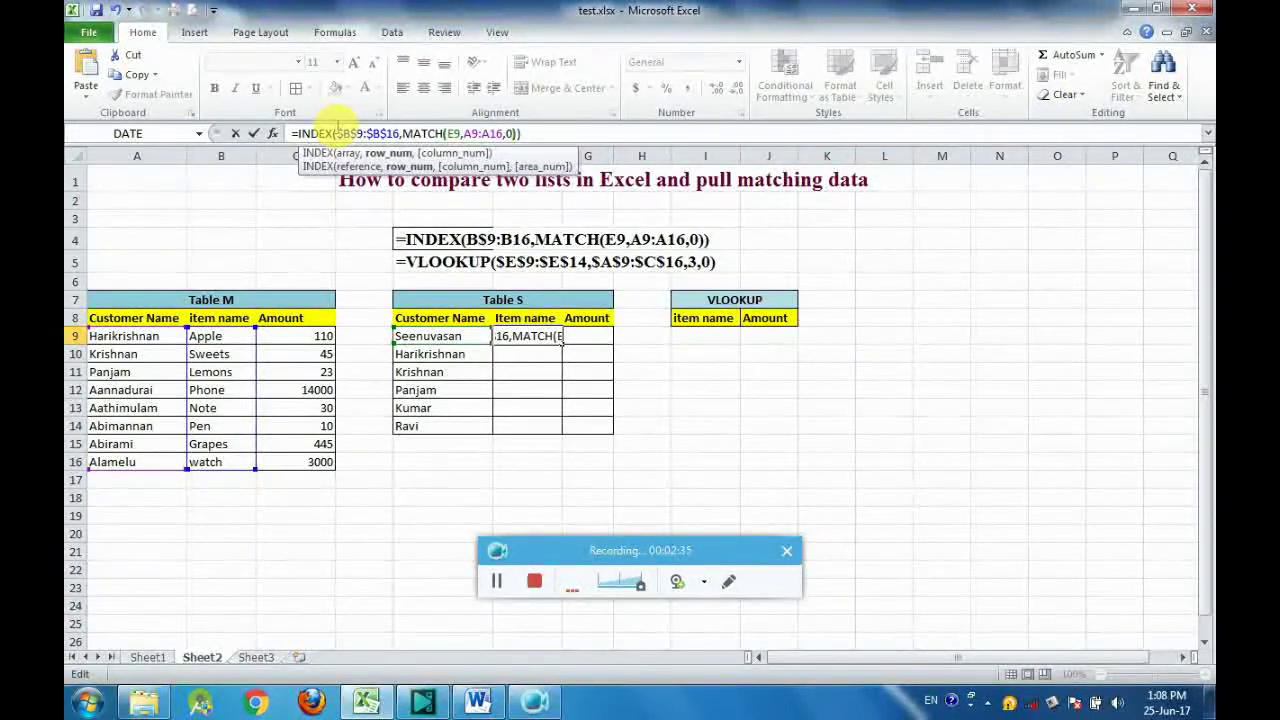
key(Right)
text($)
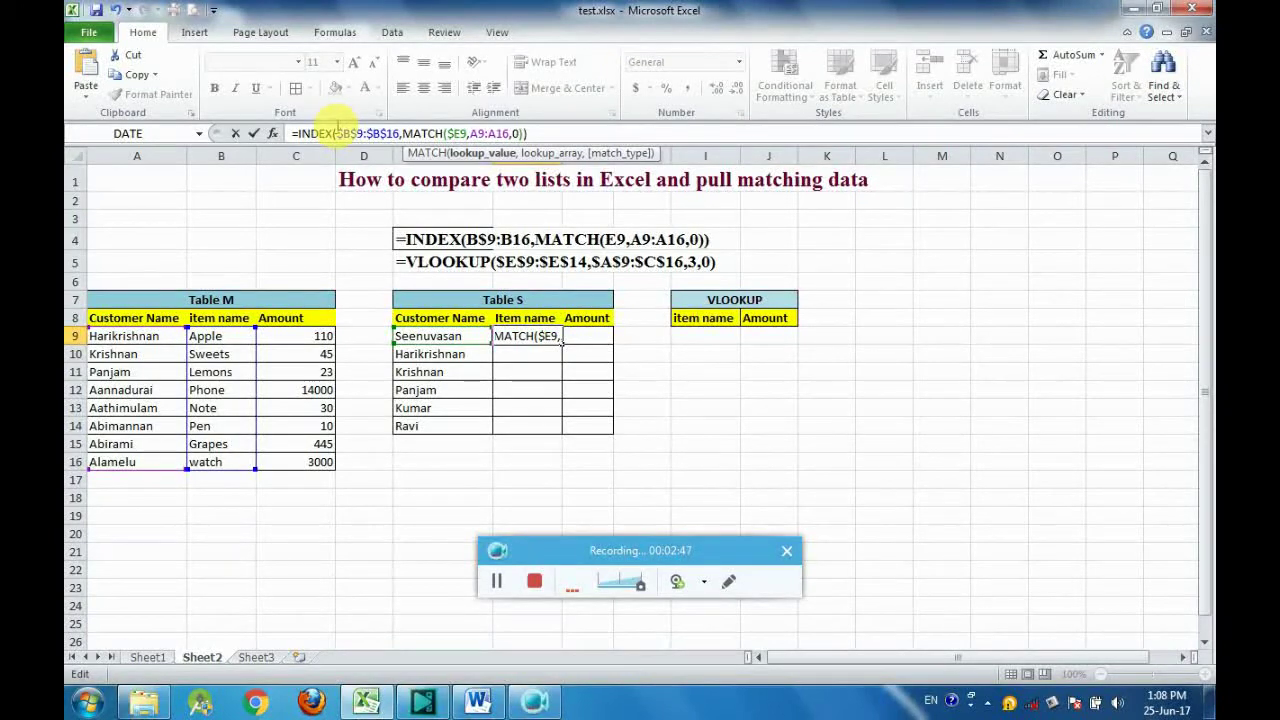
key(Right)
text($B$)
key(Right)
key(Right)
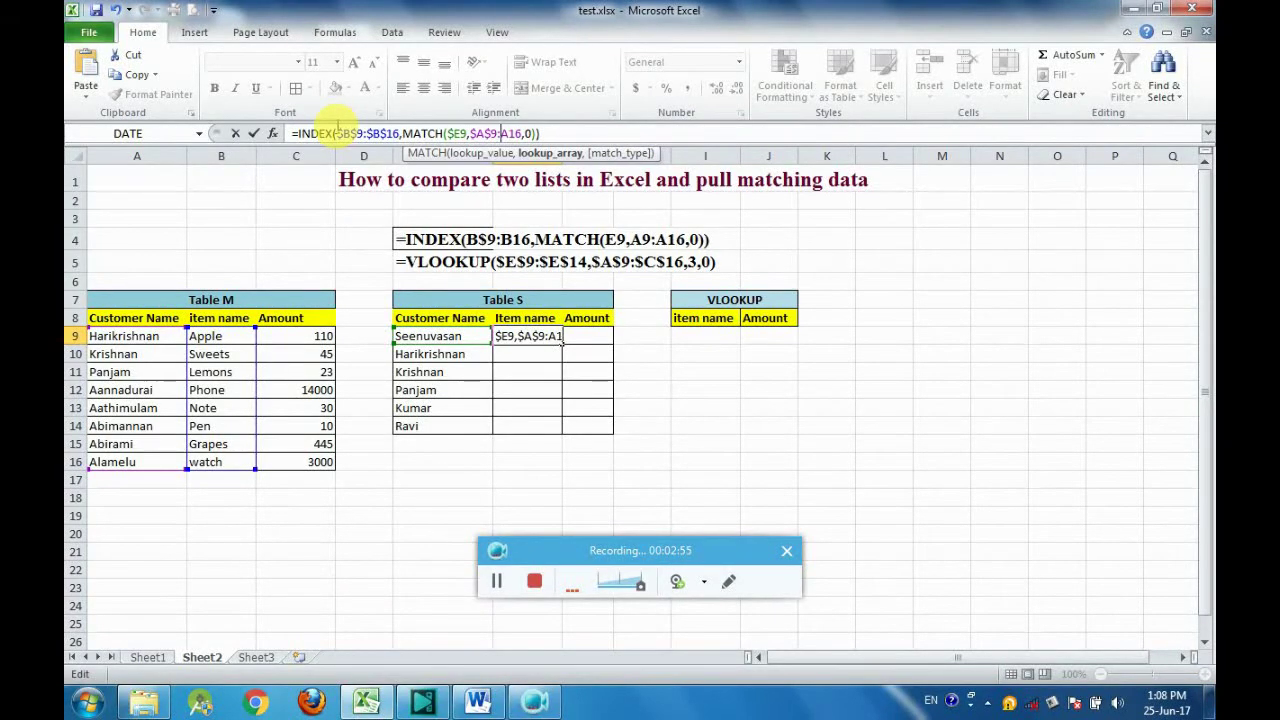
text($B)
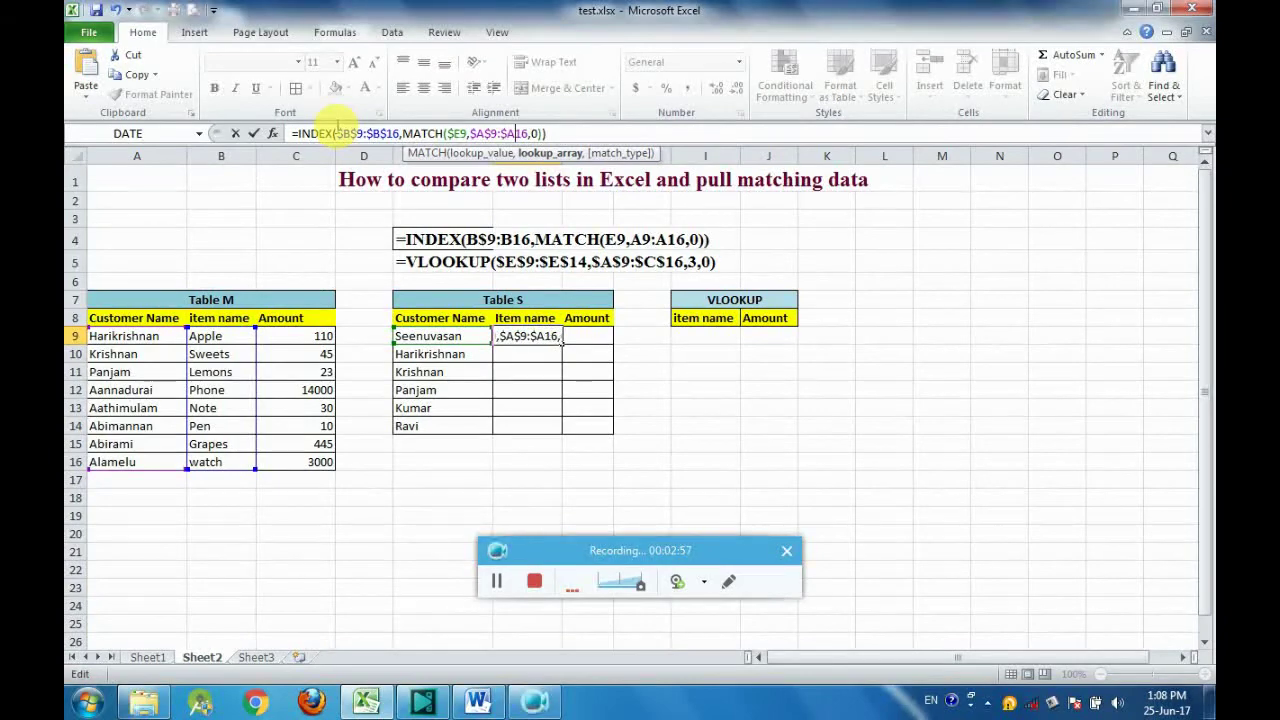
text($)
key(Return)
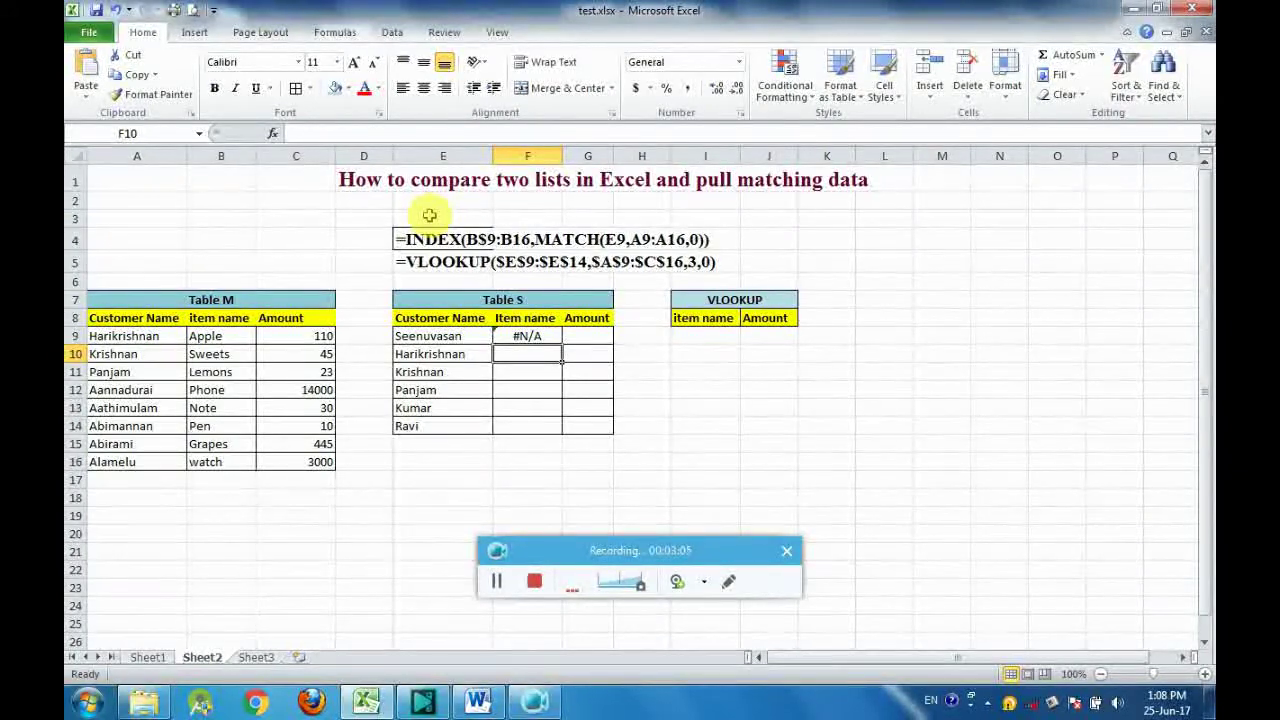
Step: Fill F9's lookup down to F14, giving Apple, Sweets, Lemons and #N/A, and copy F9:F14
click(525, 335)
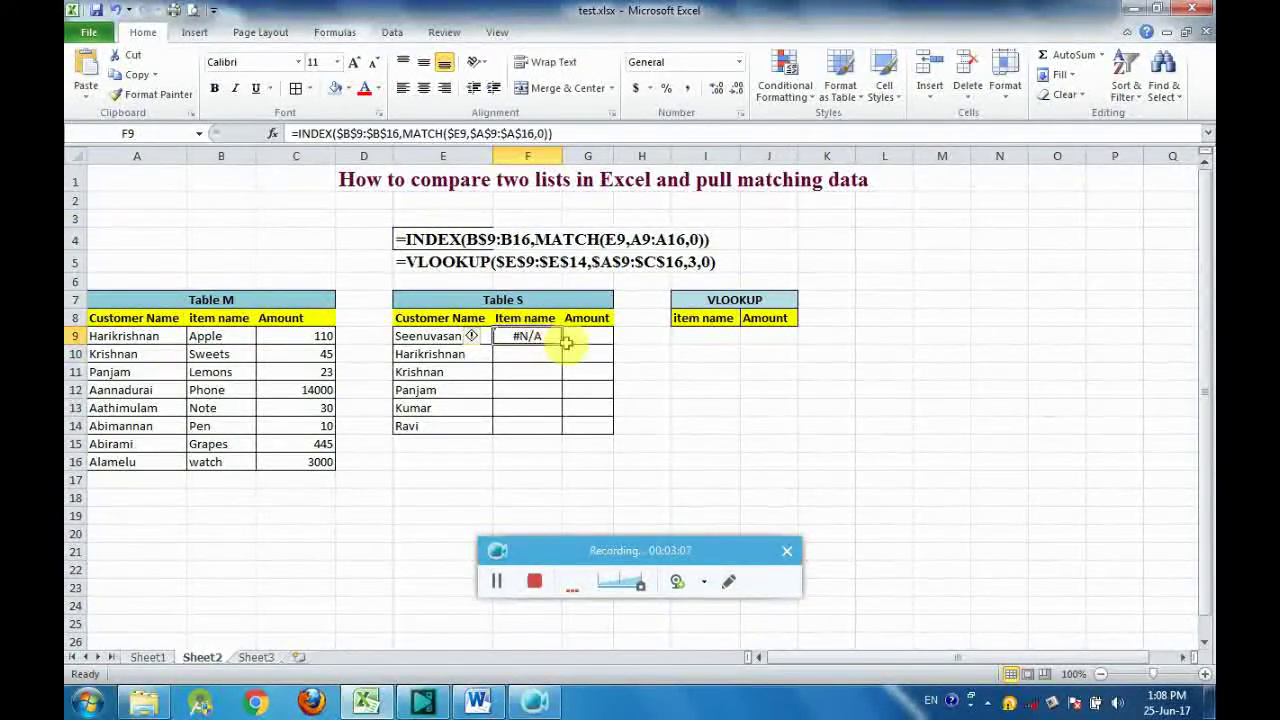
drag(563, 345, 553, 428)
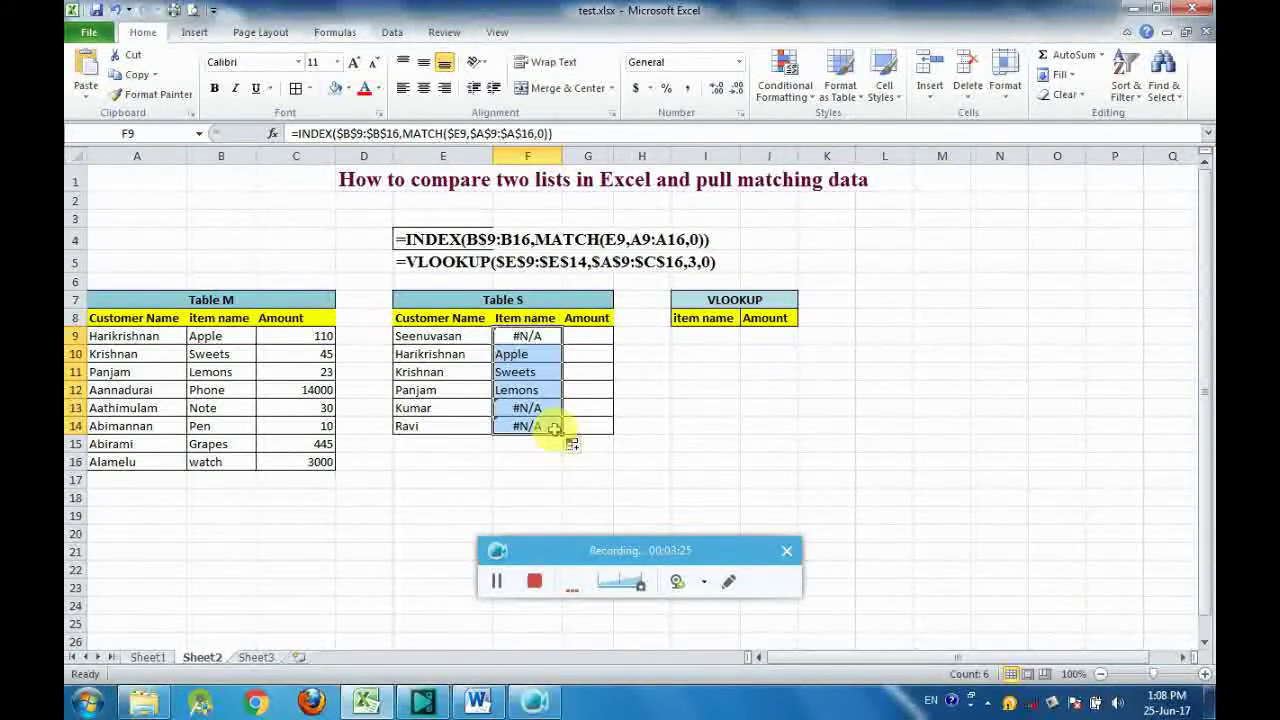
key(ctrl+c)
click(591, 338)
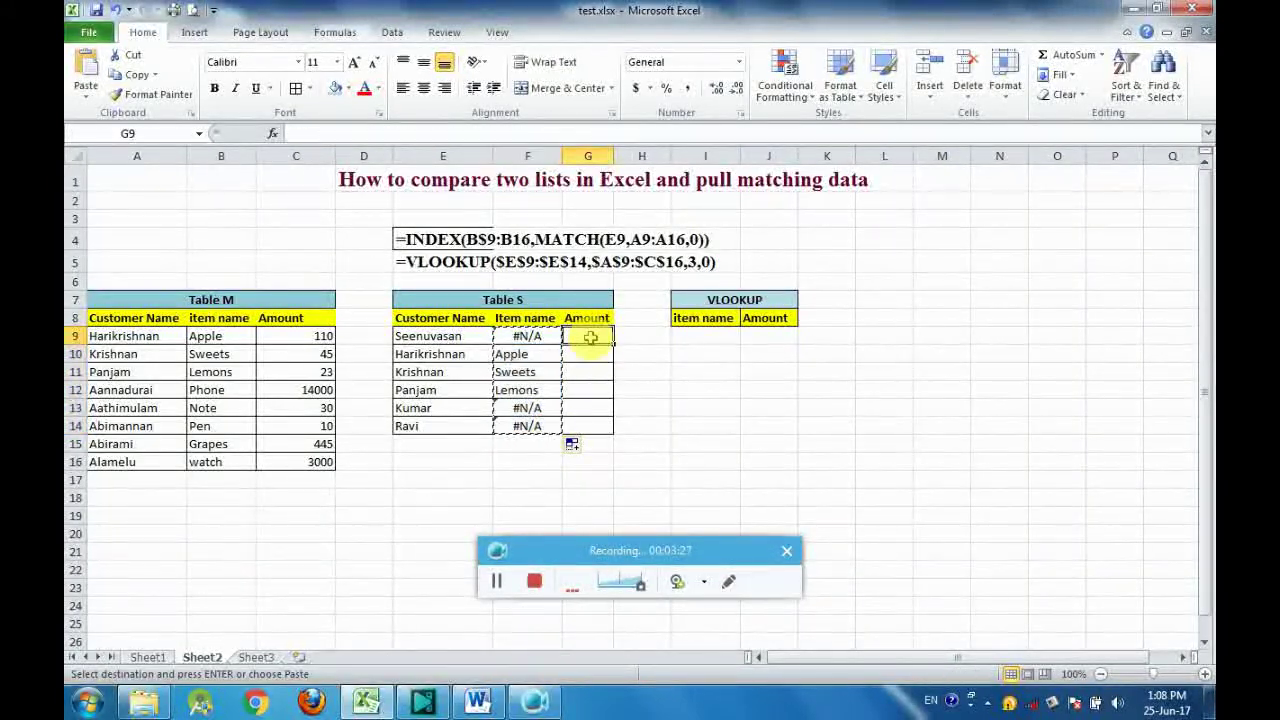
Step: Paste the lookup into G9, switch its return range to $C$9:$C$16, and fill down to G14
key(ctrl+v)
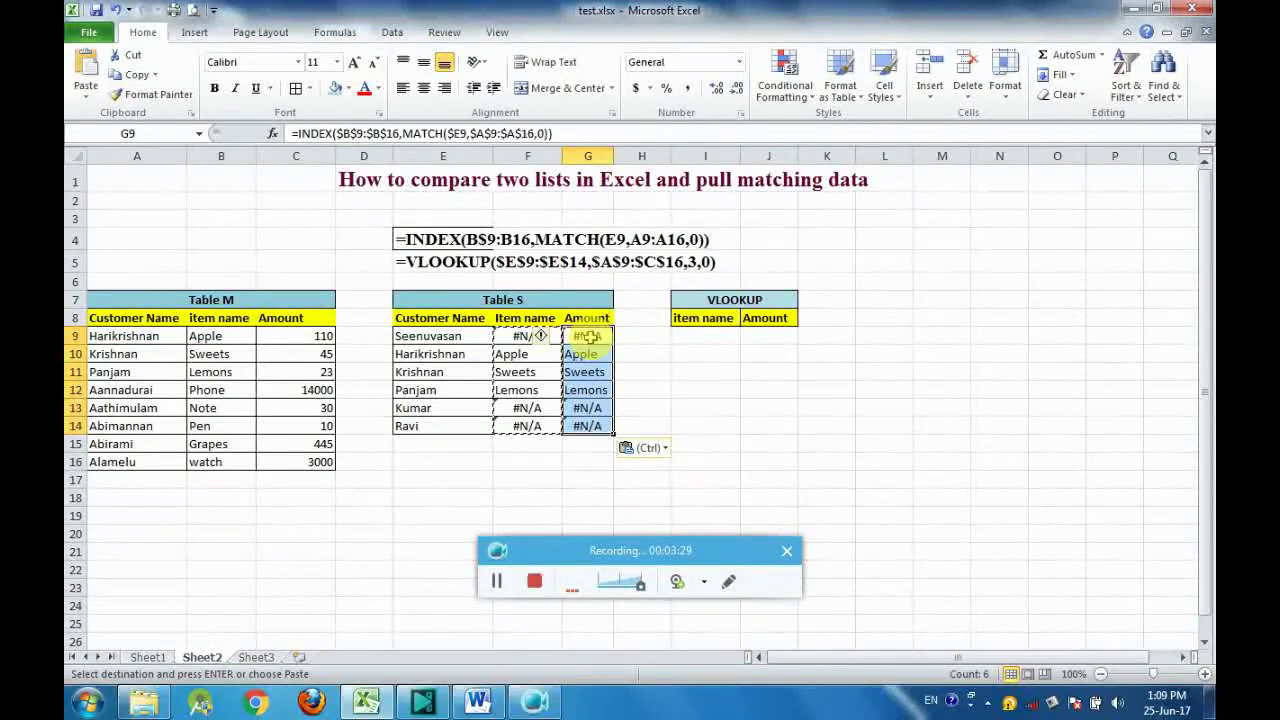
click(588, 337)
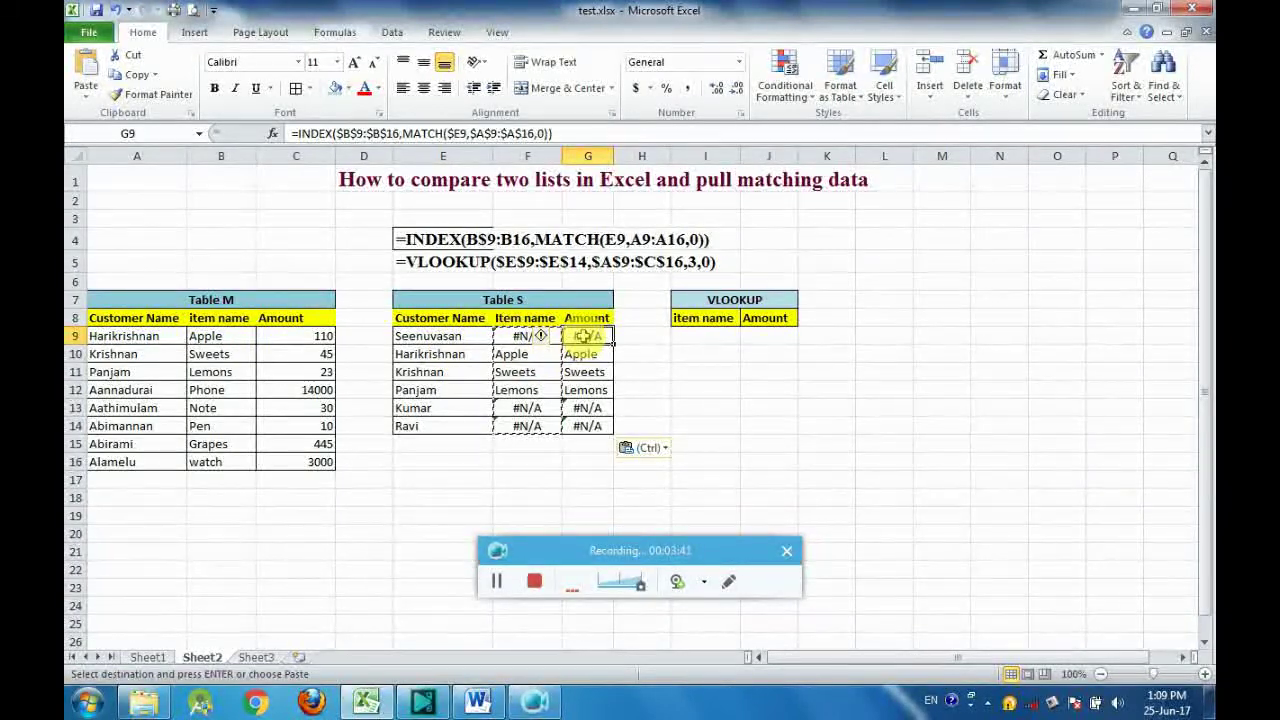
key(Escape)
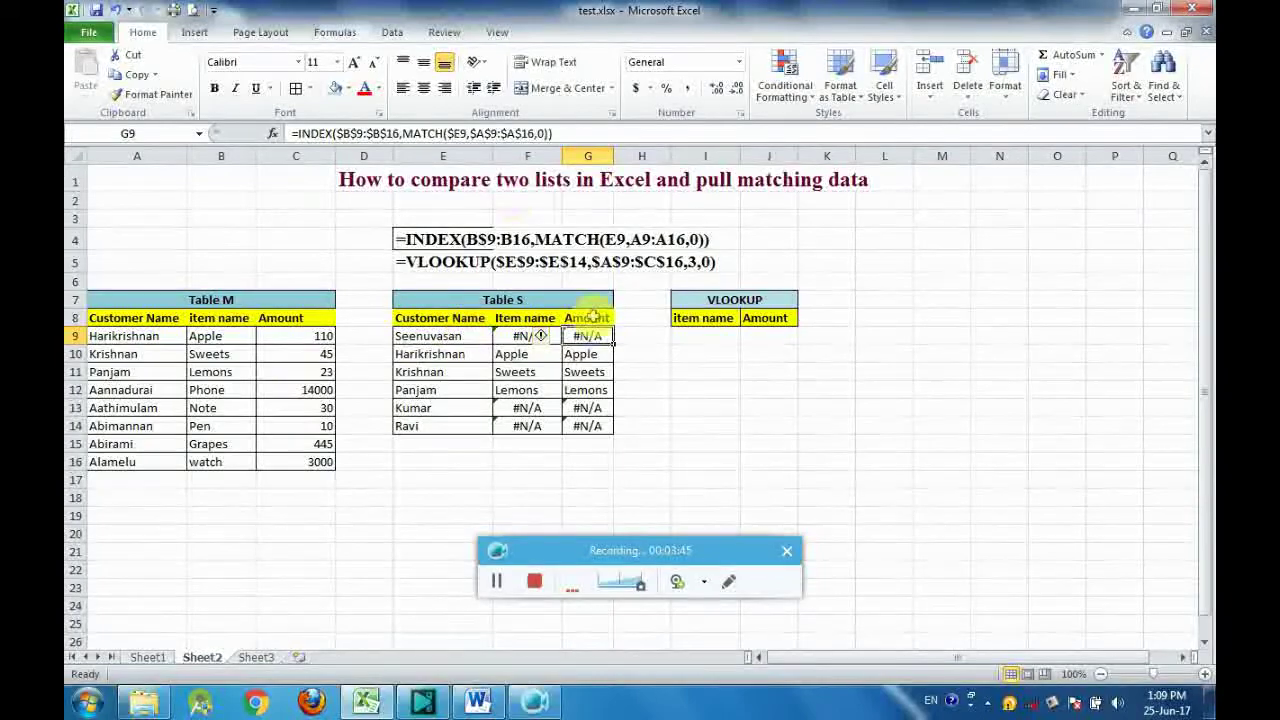
click(345, 133)
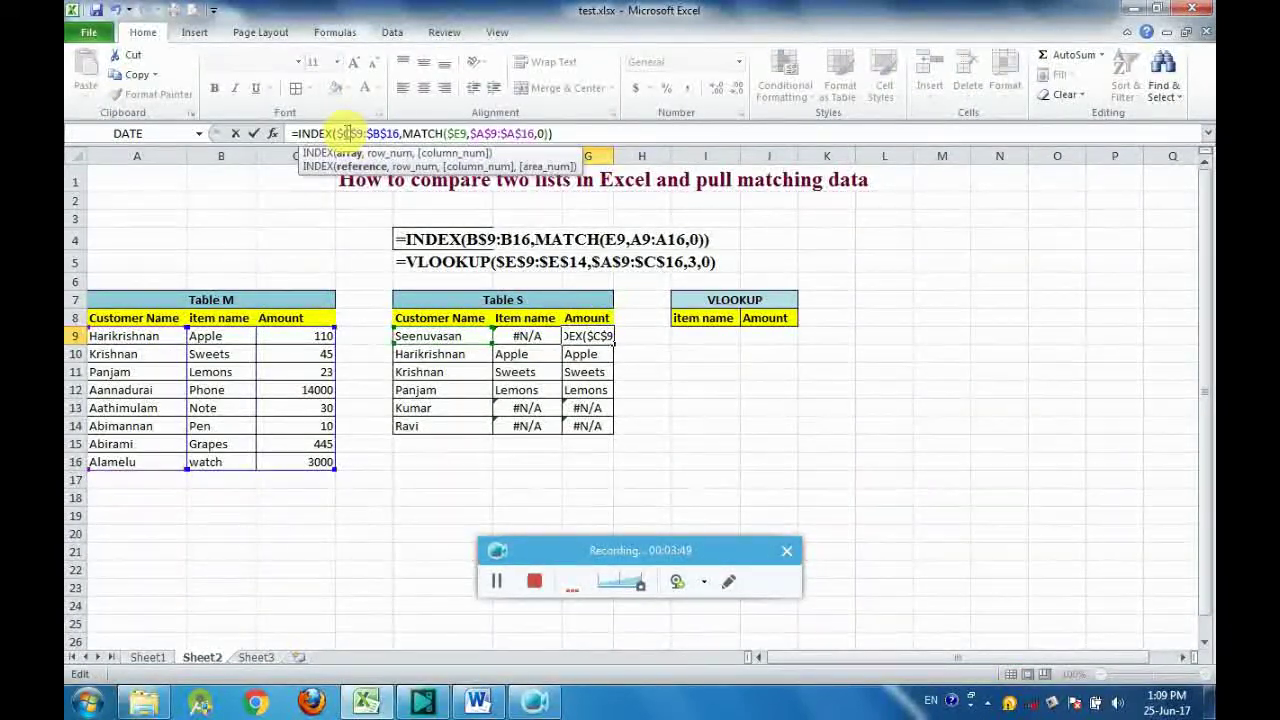
key(BackSpace)
key(Return)
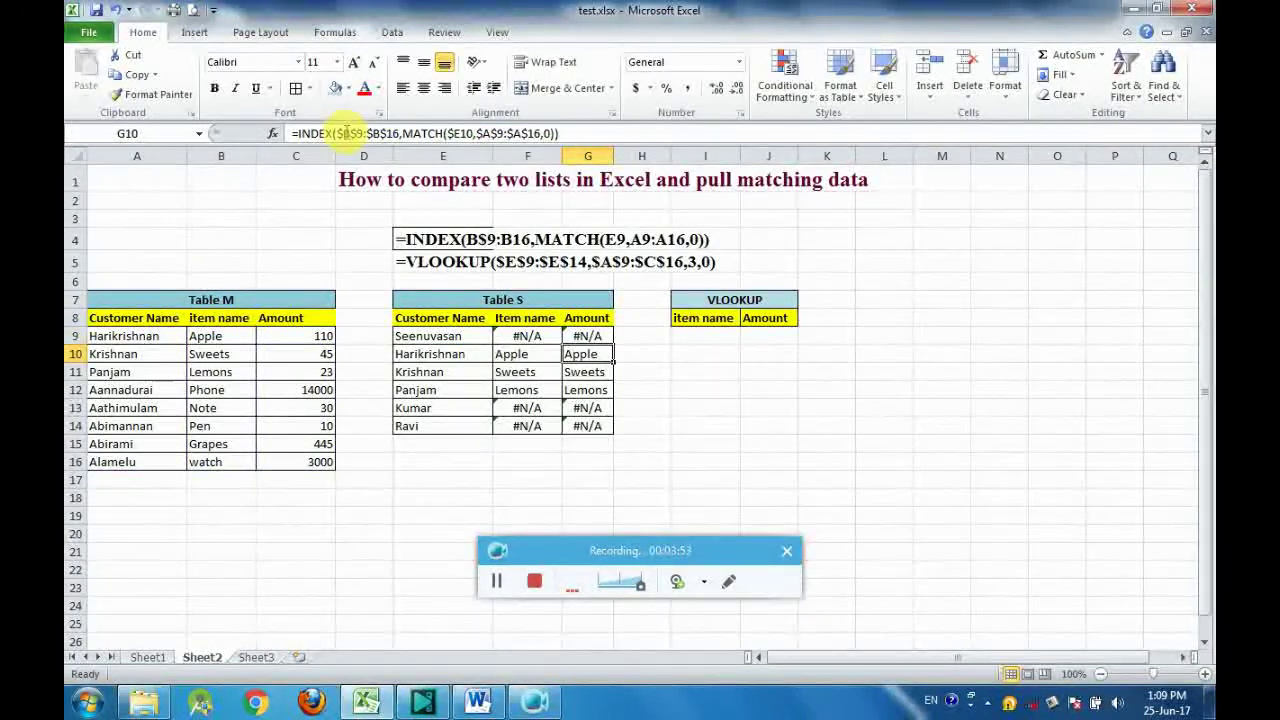
click(590, 337)
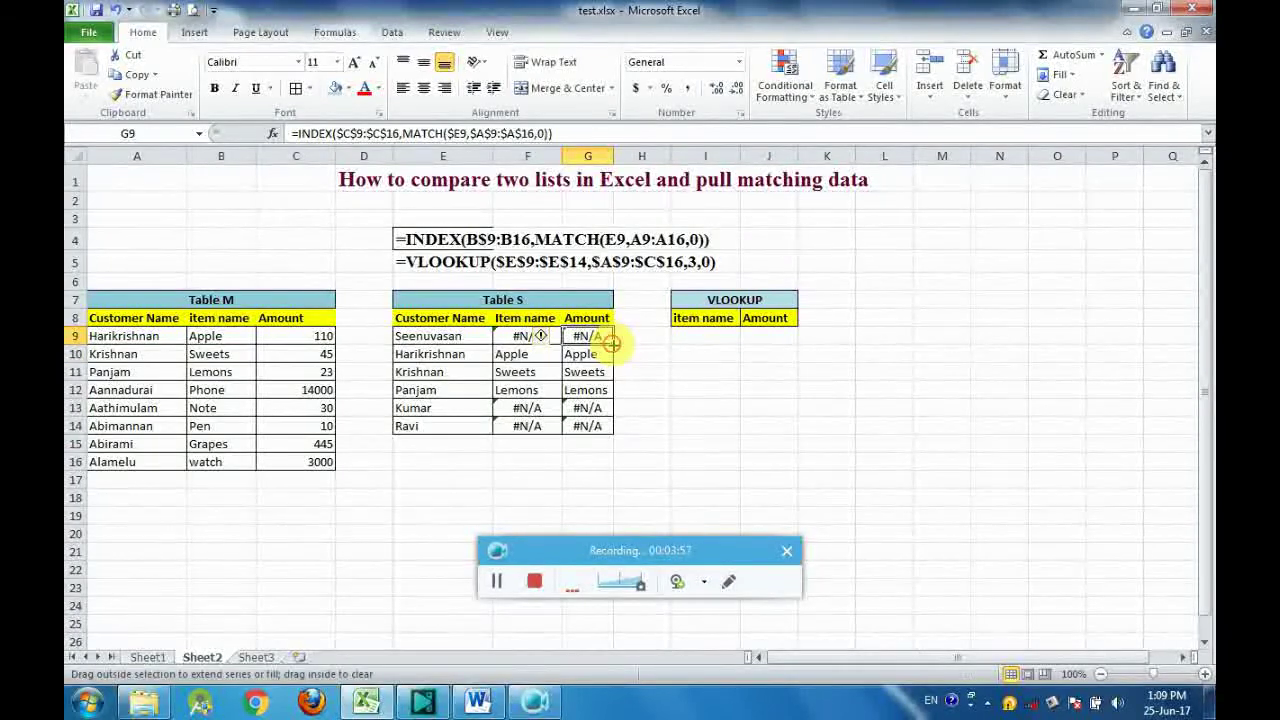
double_click(613, 344)
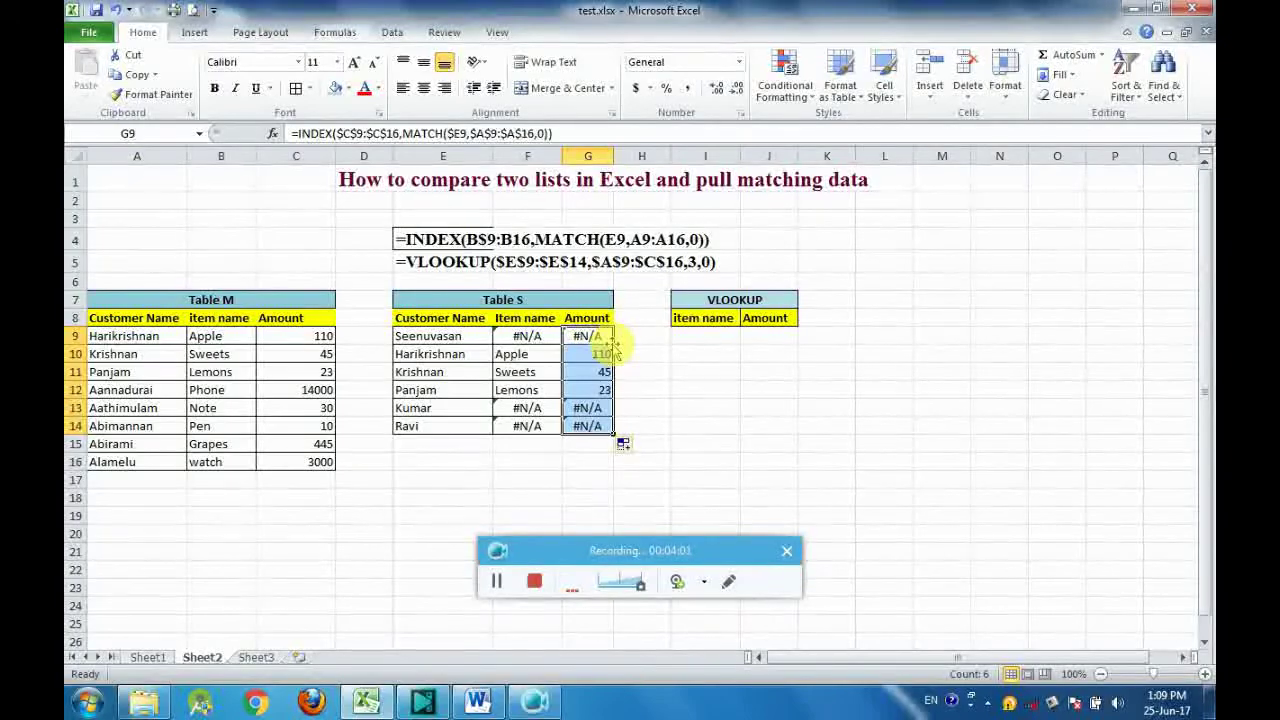
click(432, 407)
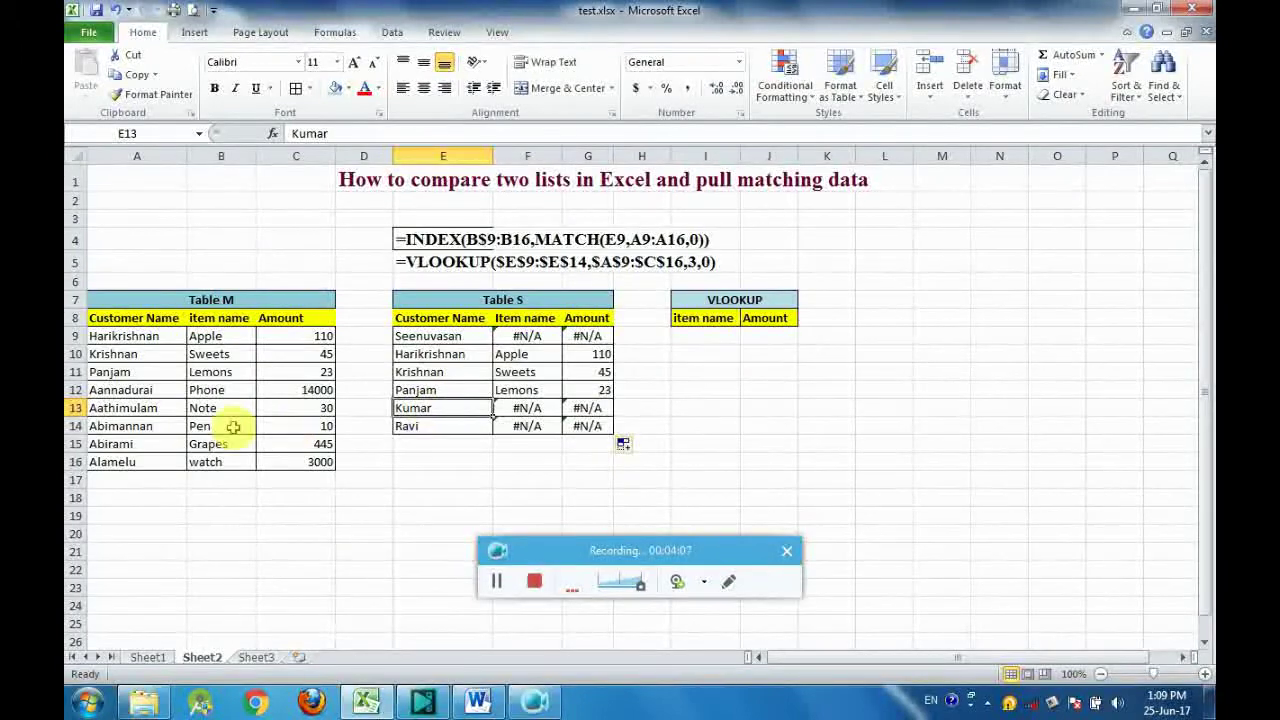
Step: Put Abirami in place of Kumar in Table S and Seenuvasan in place of Alamelu in Table M
click(157, 443)
key(ctrl+c)
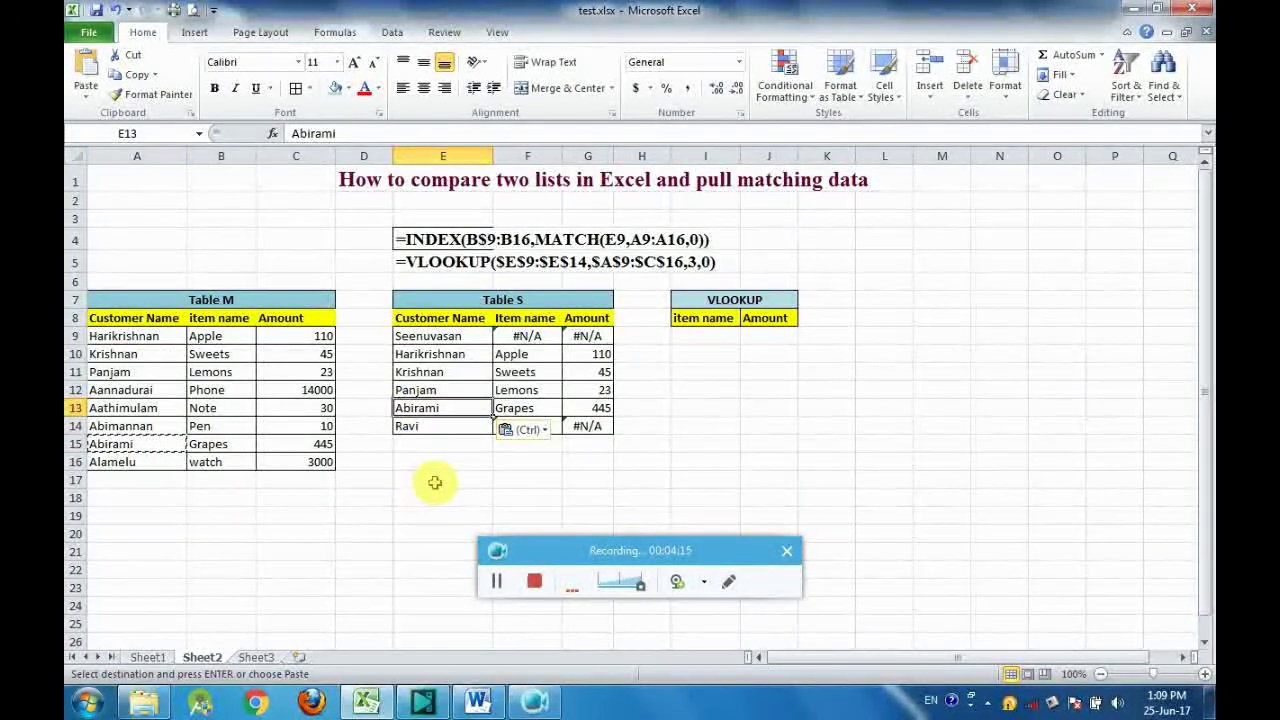
click(449, 337)
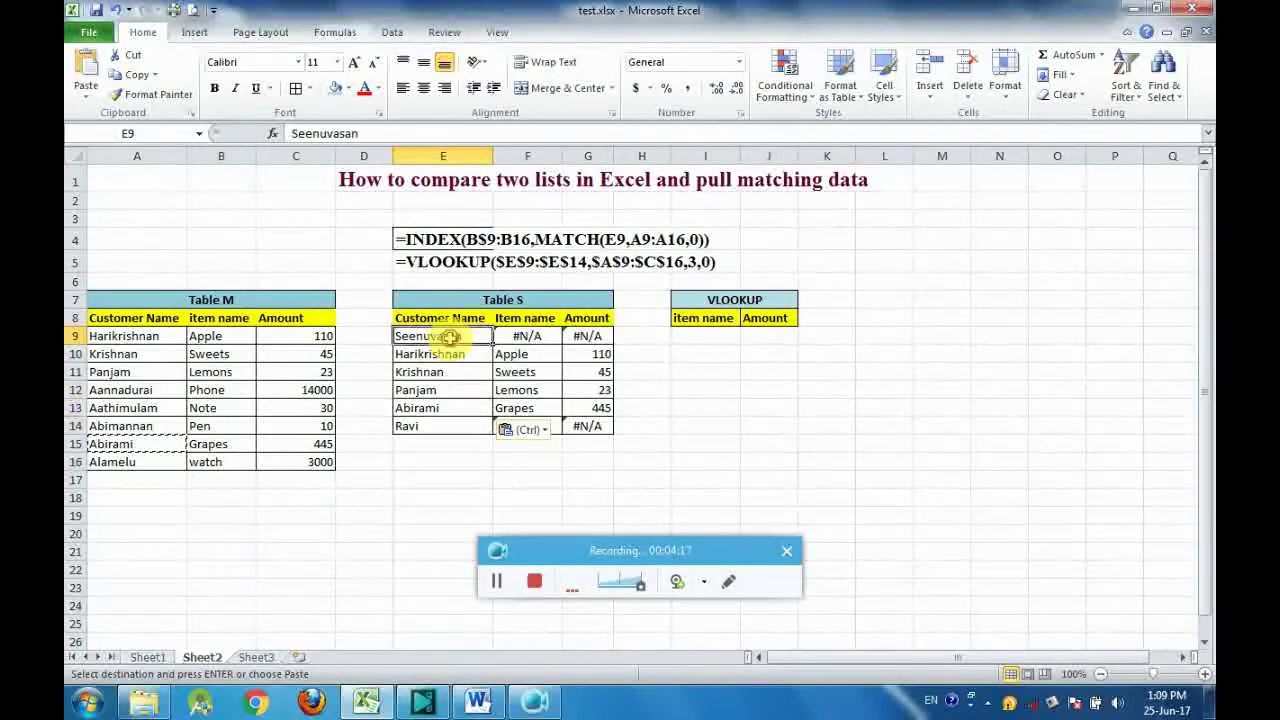
key(ctrl+c)
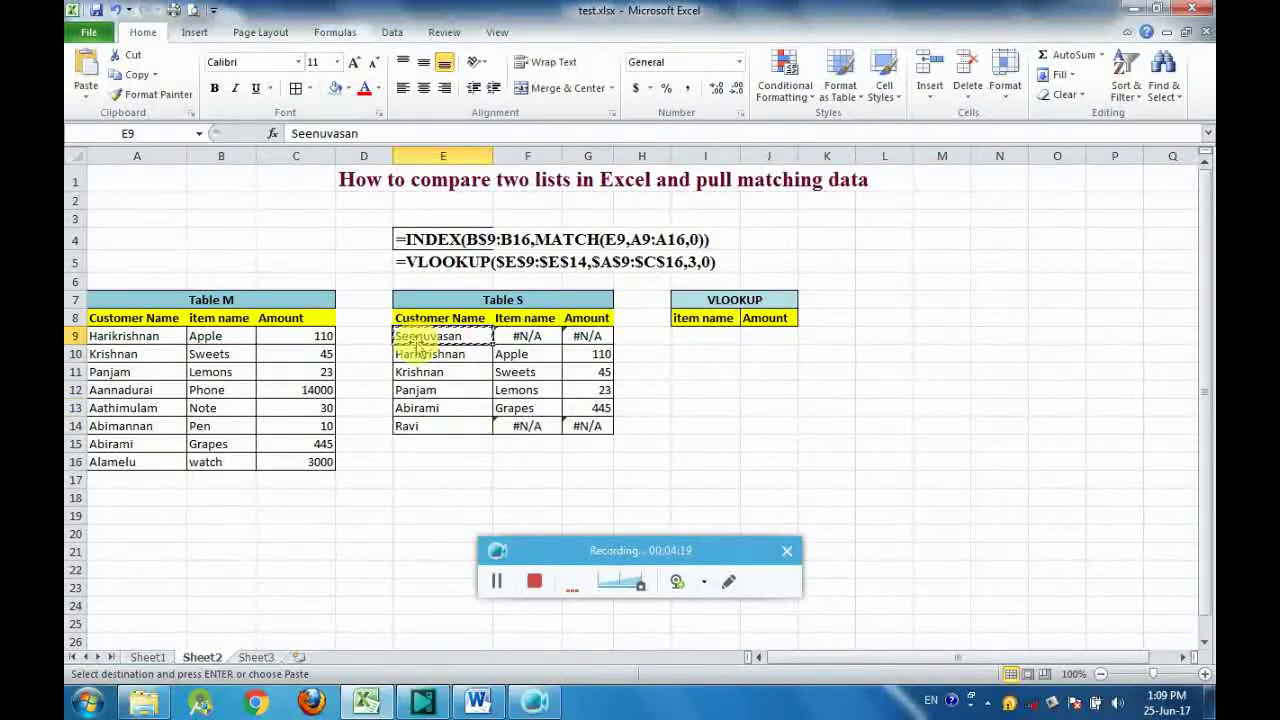
click(133, 463)
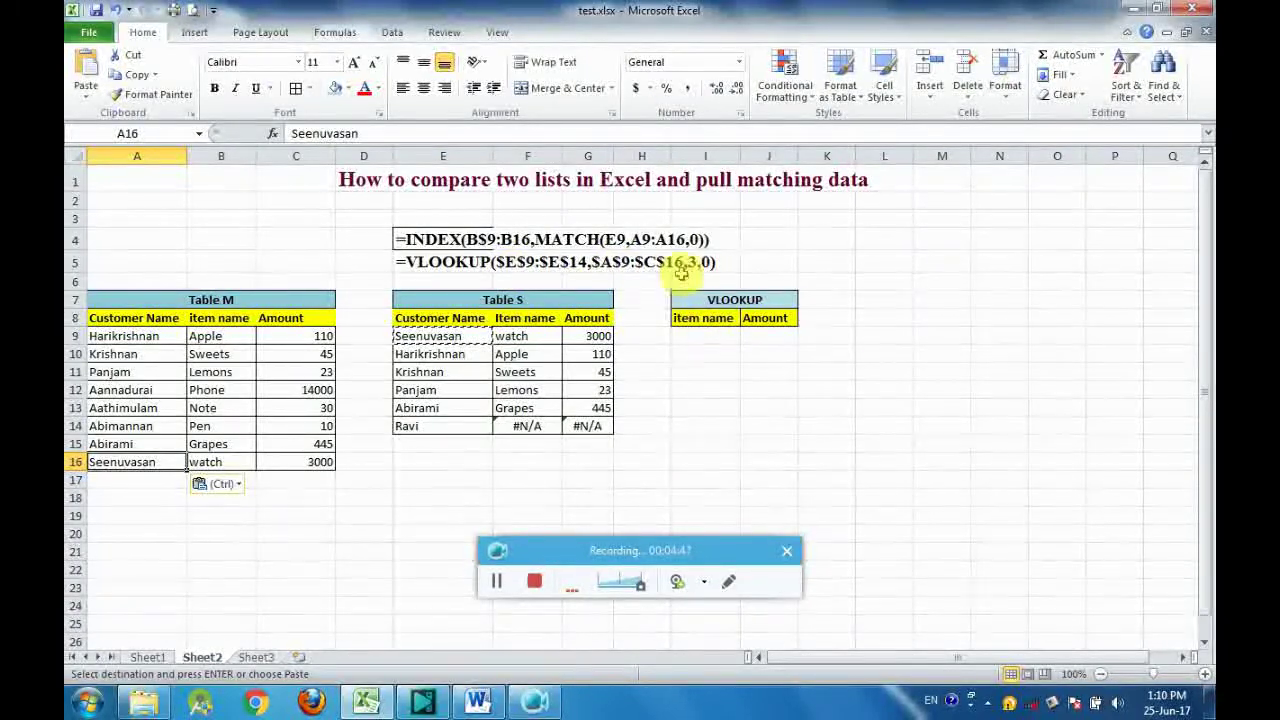
click(704, 339)
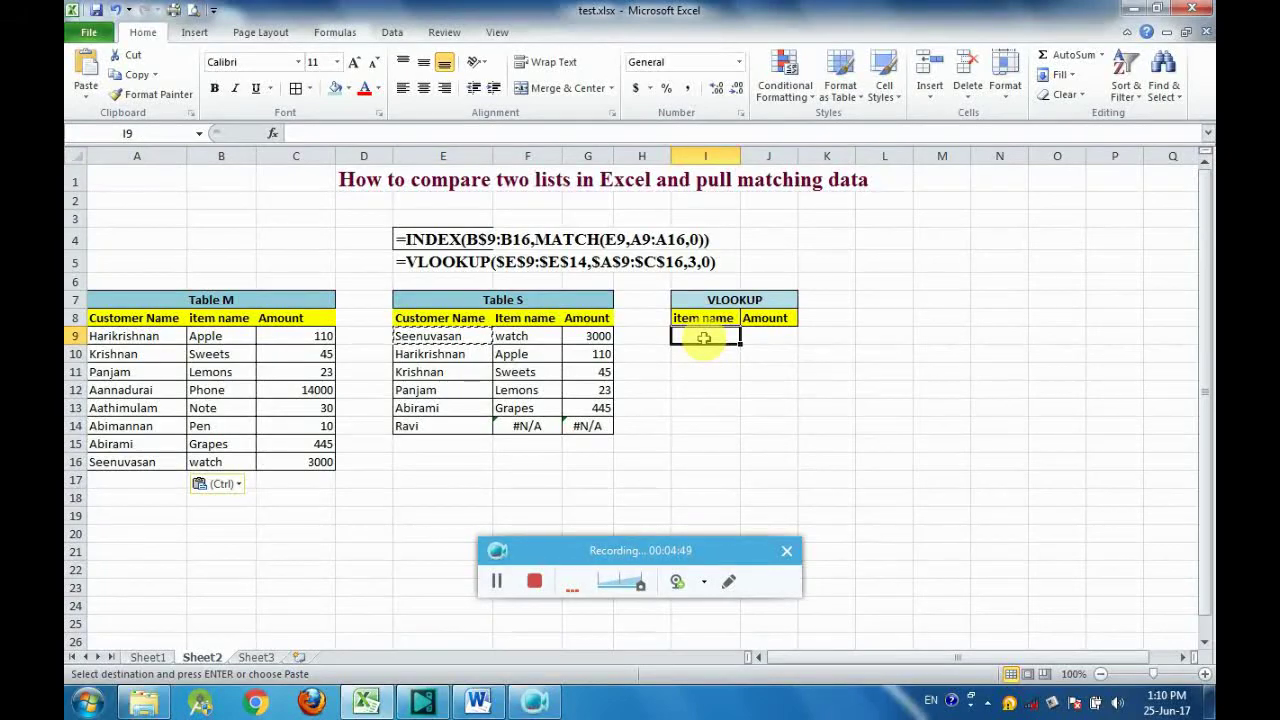
Step: Enter =VLOOKUP(E9:E14,A9:B16,2,0) in I9 to return the first customer's item, watch
key(Escape)
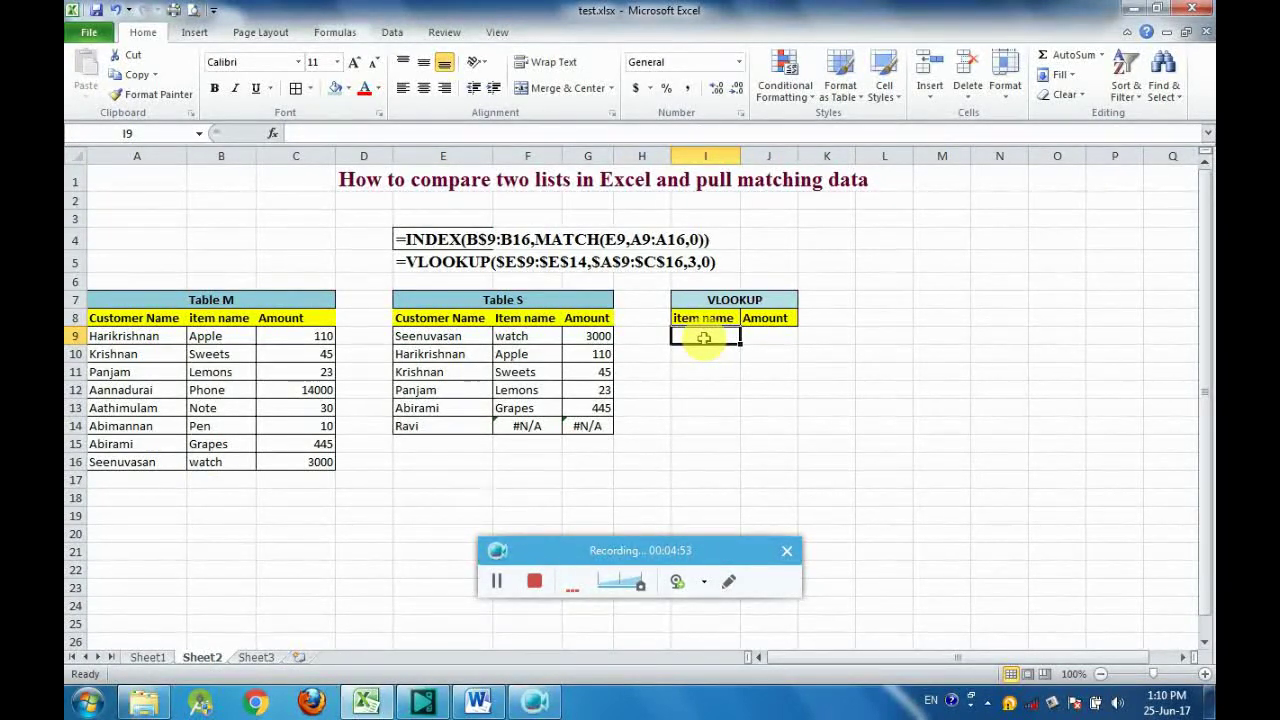
text(=VK)
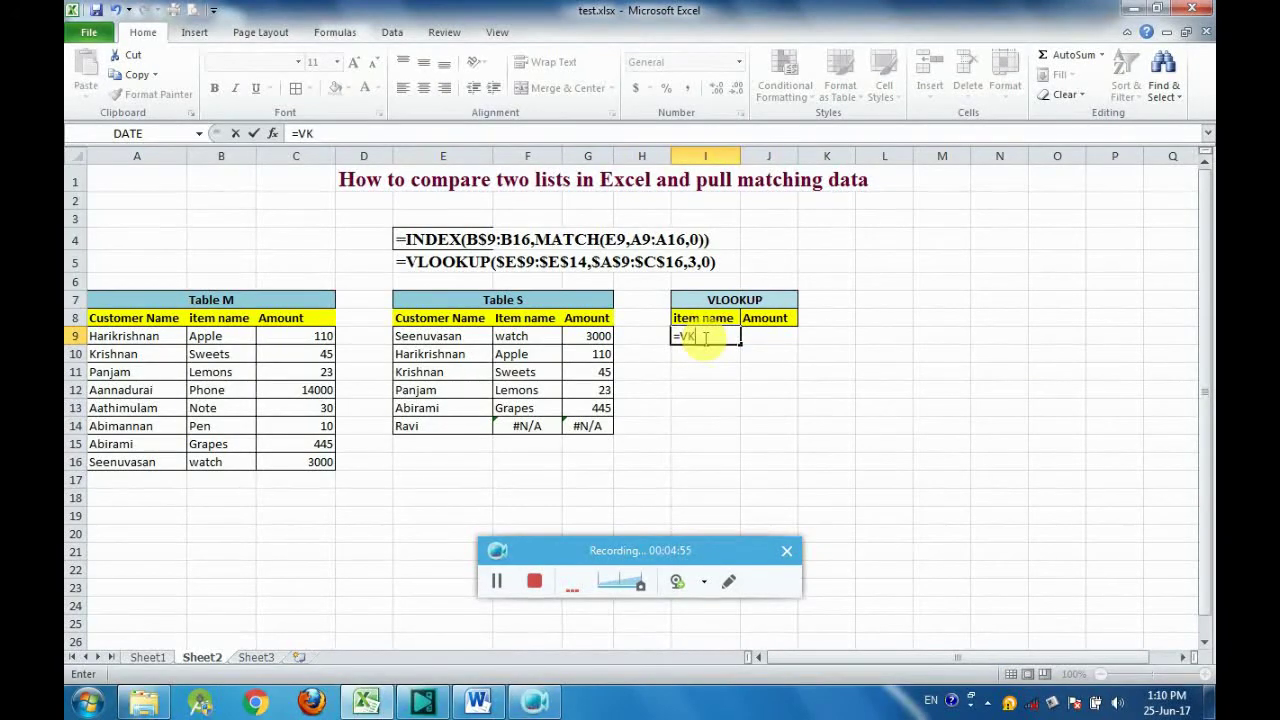
key(BackSpace)
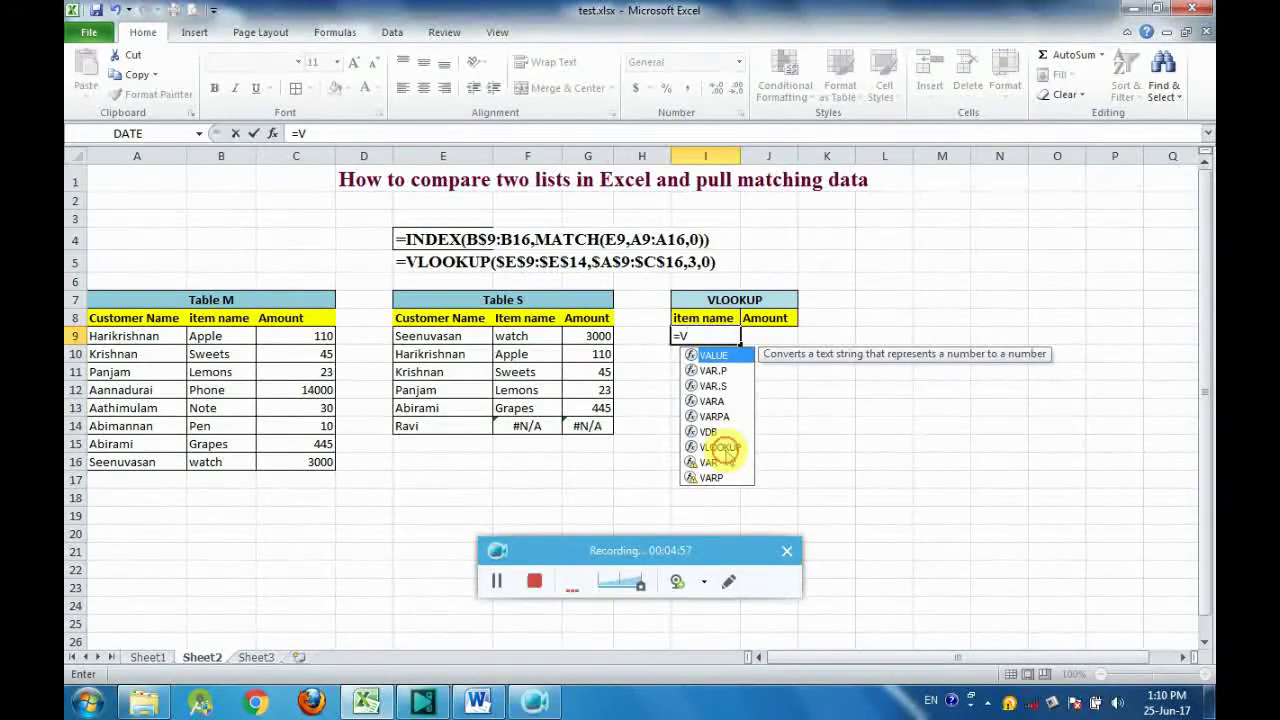
double_click(722, 448)
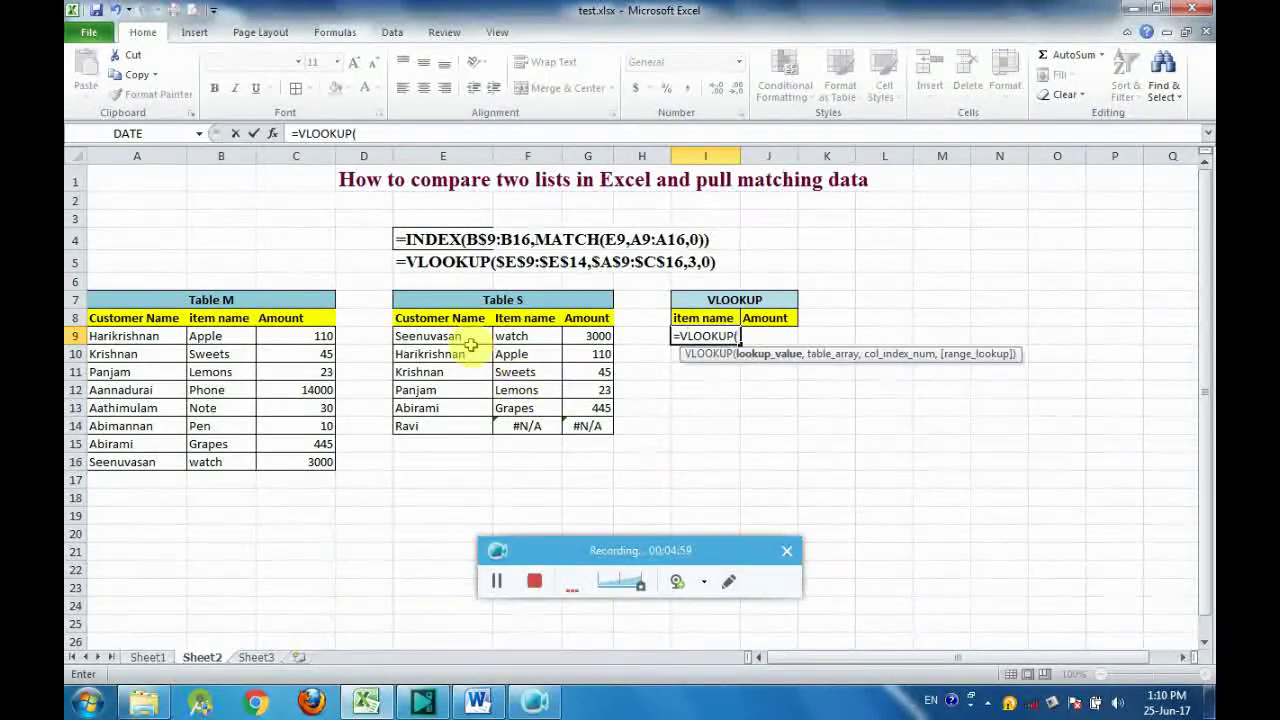
drag(466, 336, 463, 429)
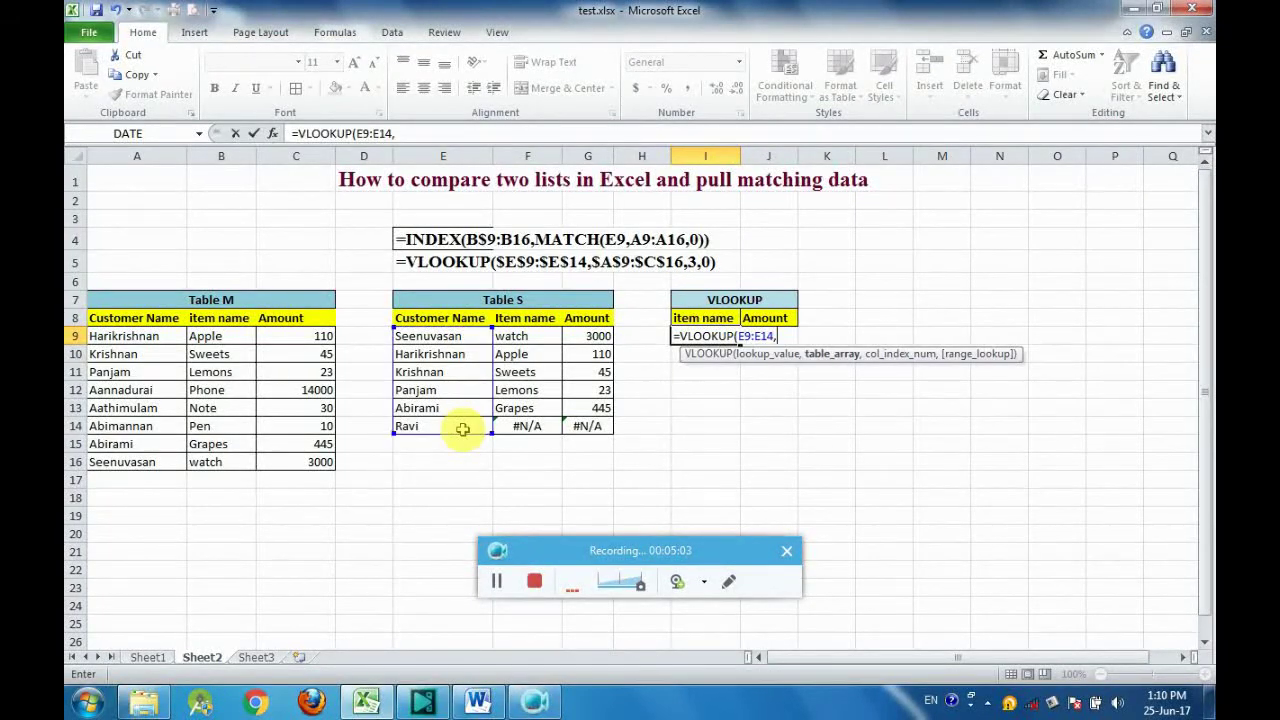
drag(148, 336, 220, 461)
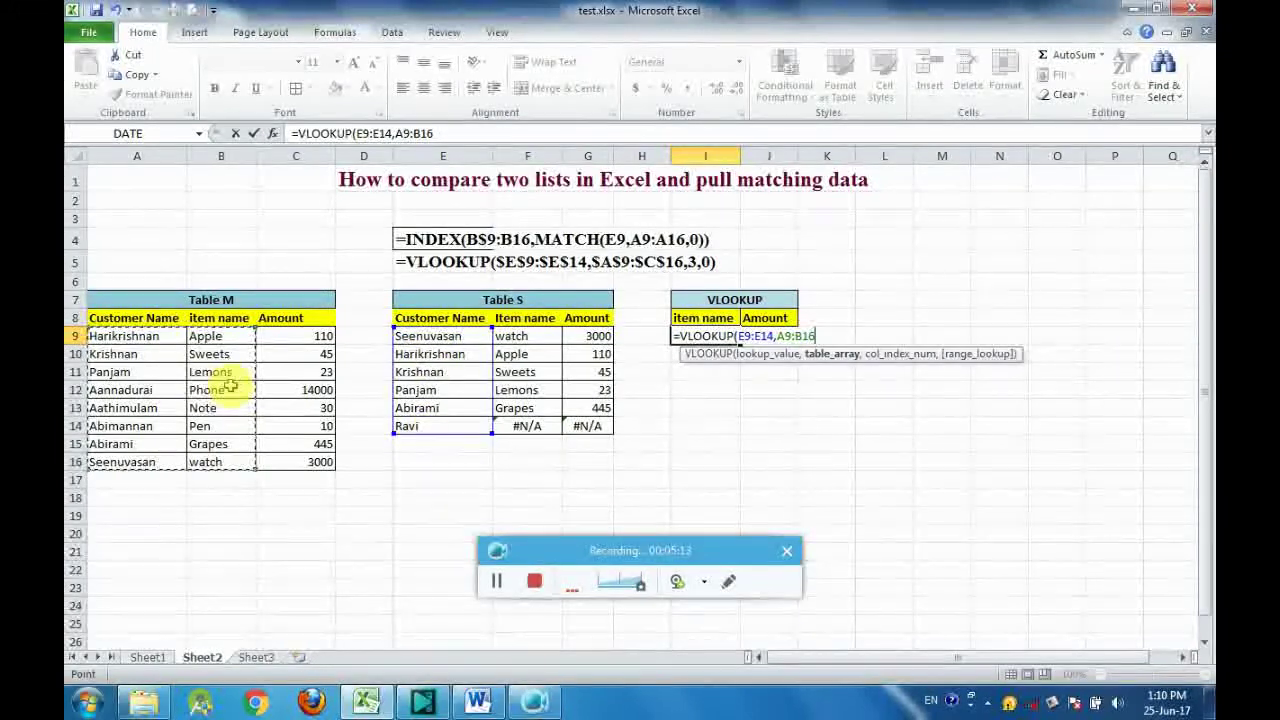
text(,2)
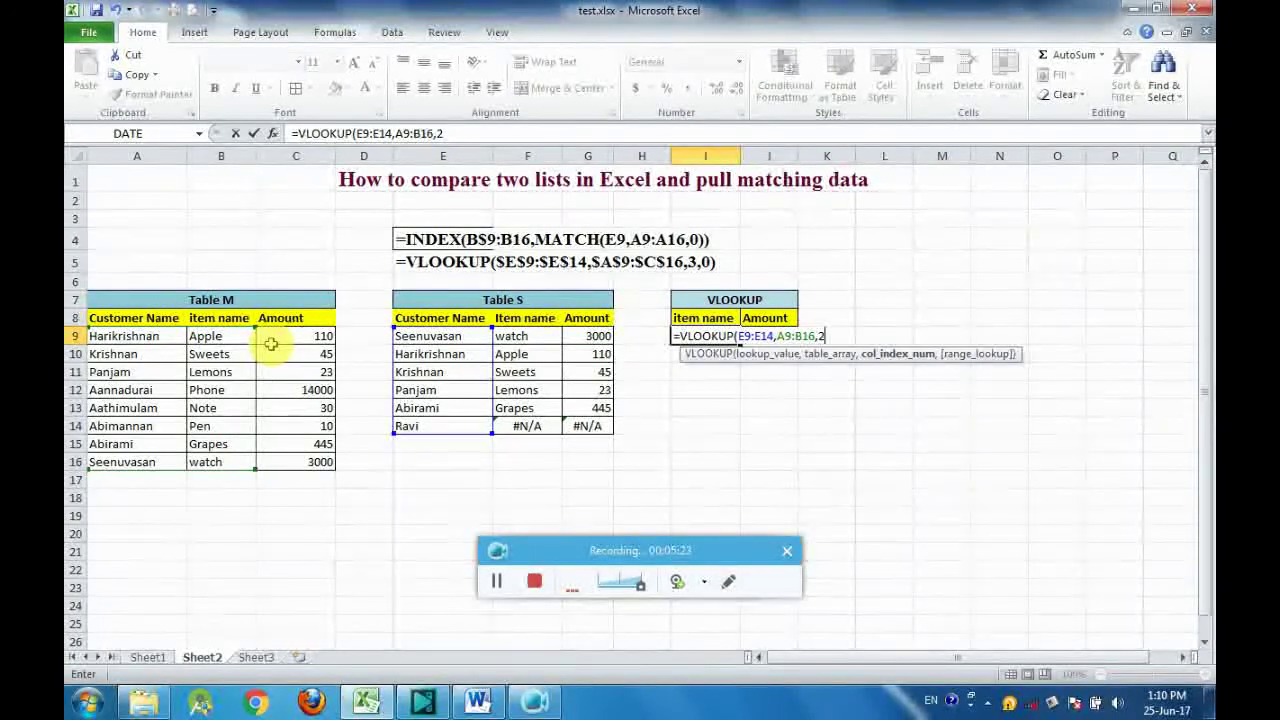
text(,0)
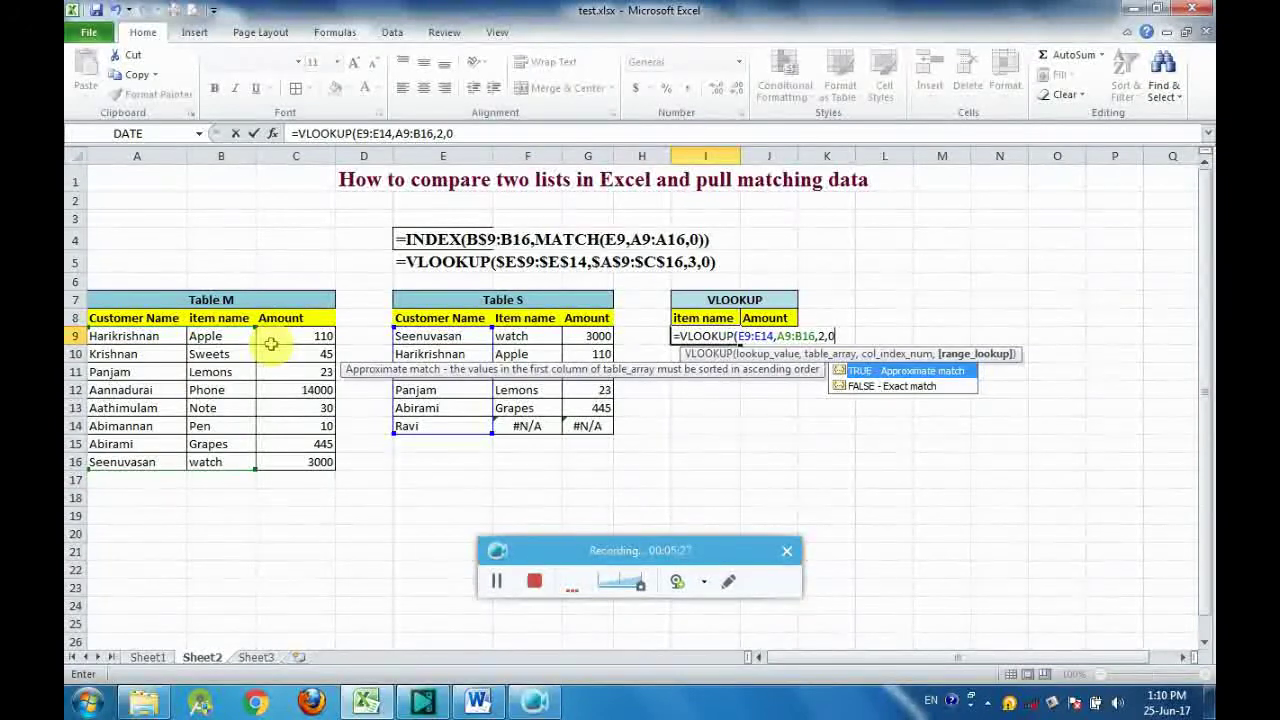
text())
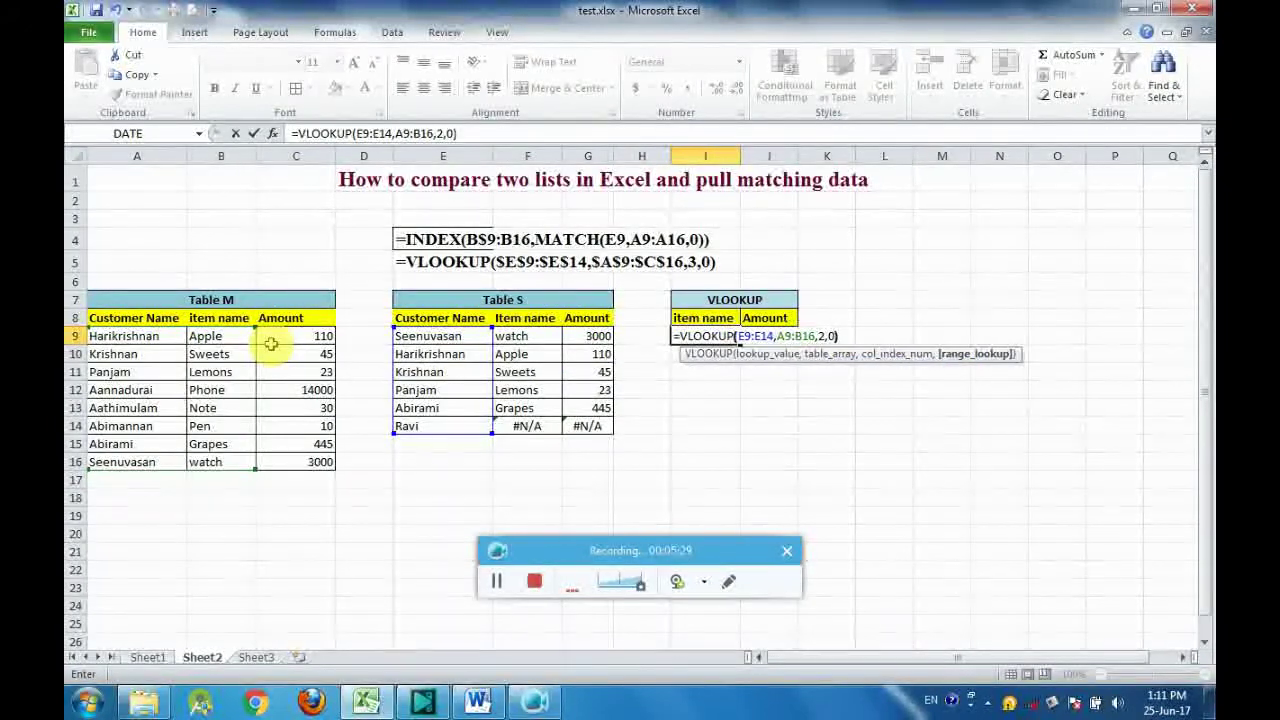
key(Return)
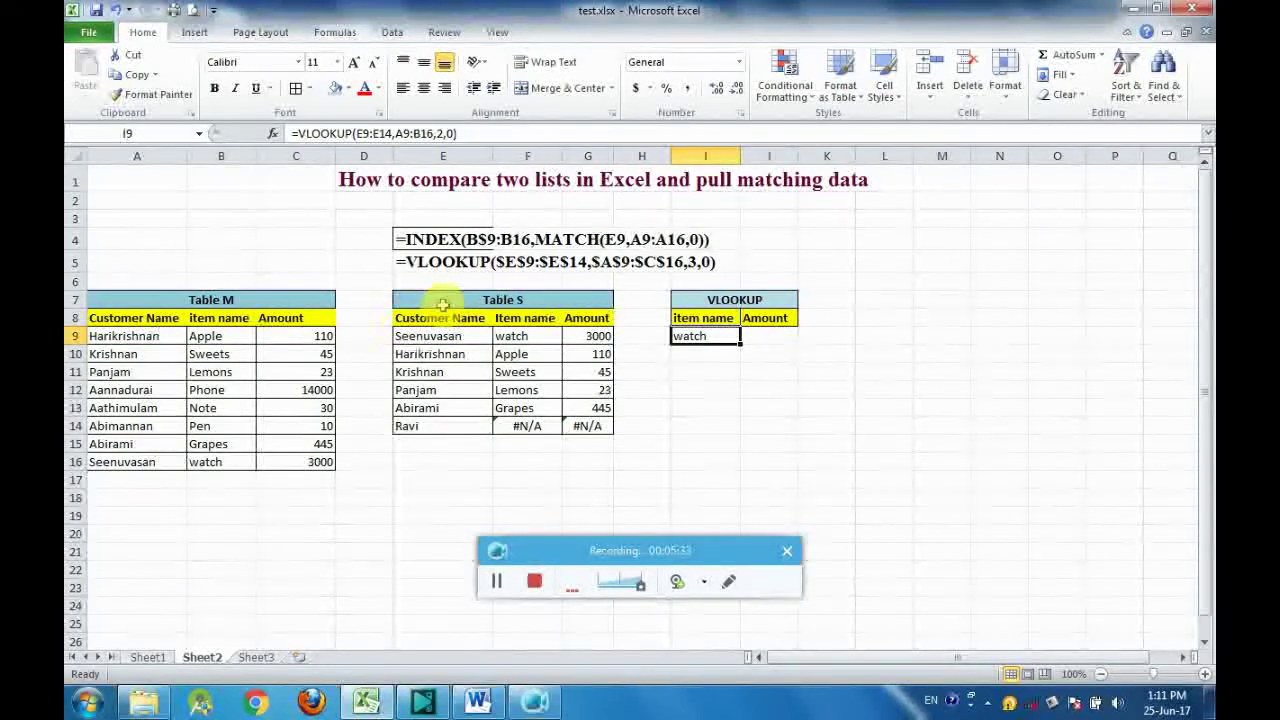
Step: Anchor the ranges in I9's VLOOKUP formula as absolute $ references
click(357, 133)
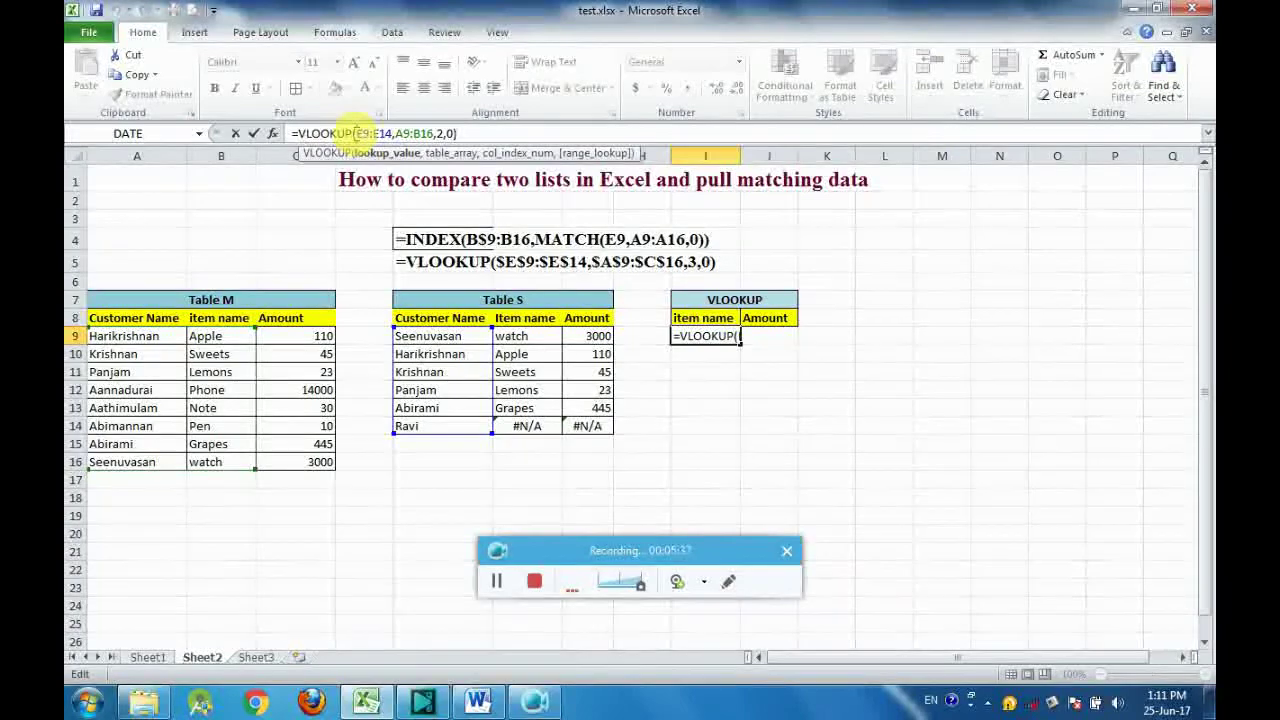
key(F4)
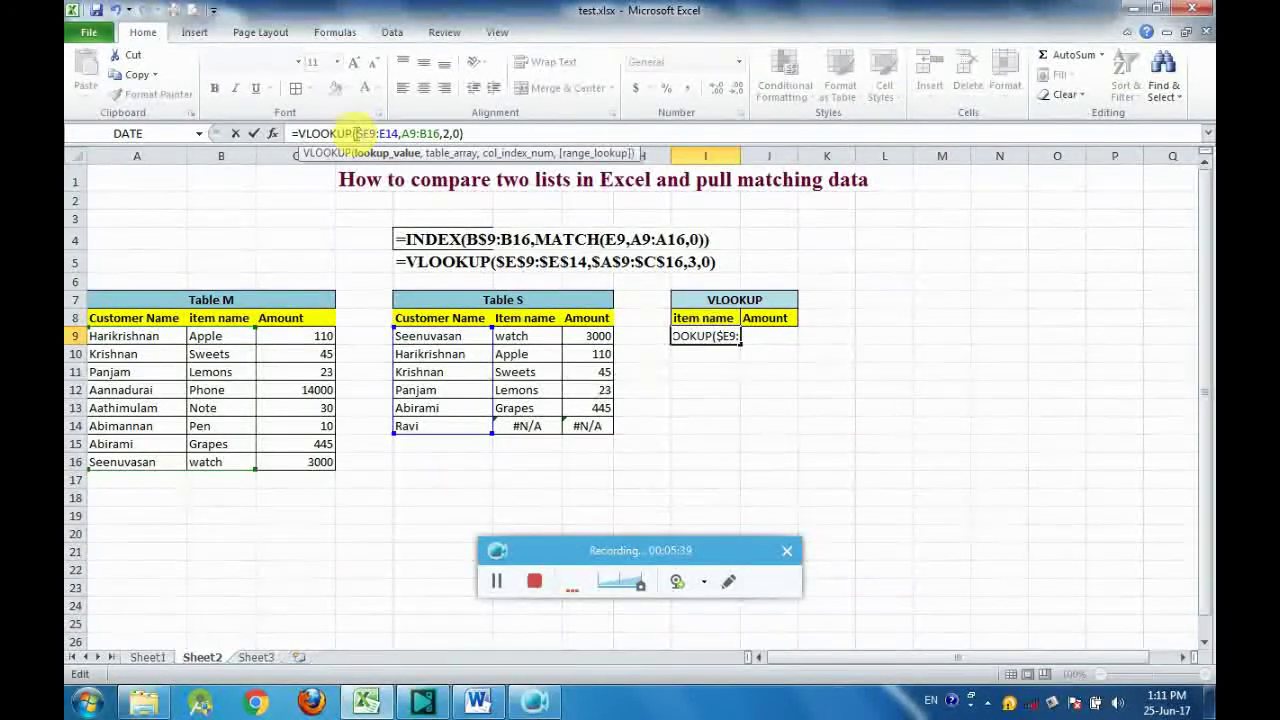
text($E)
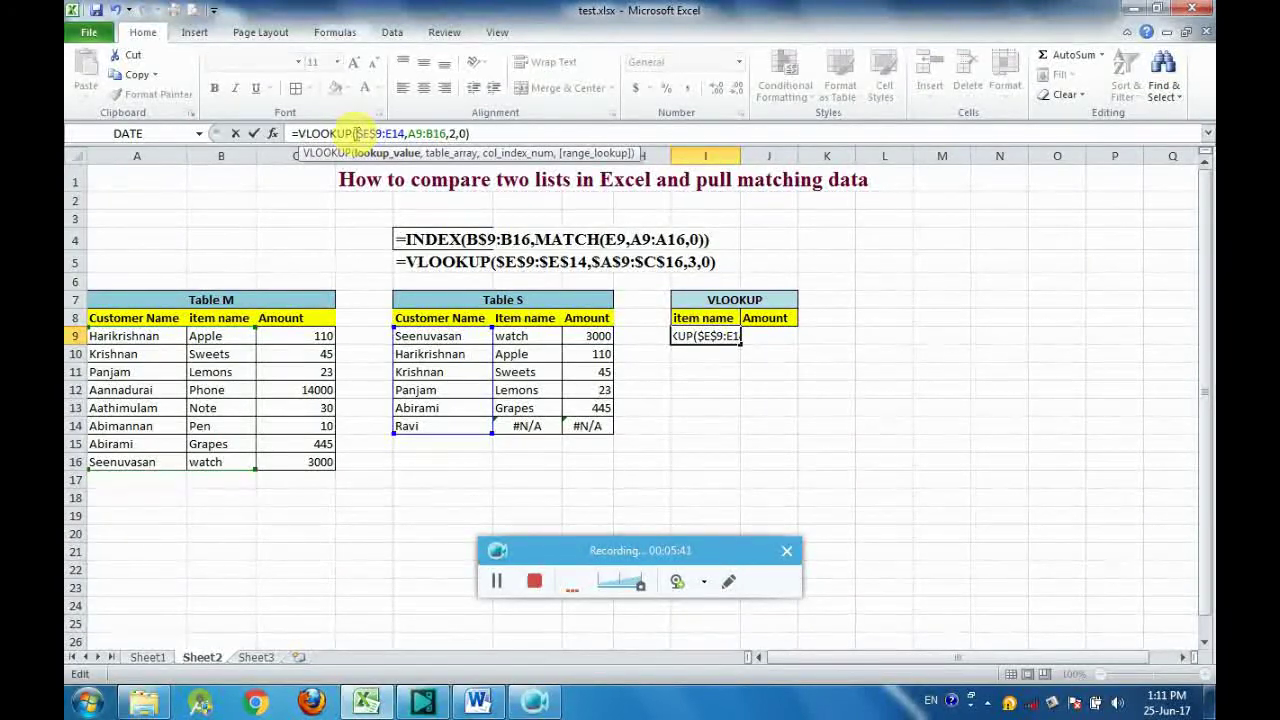
text($)
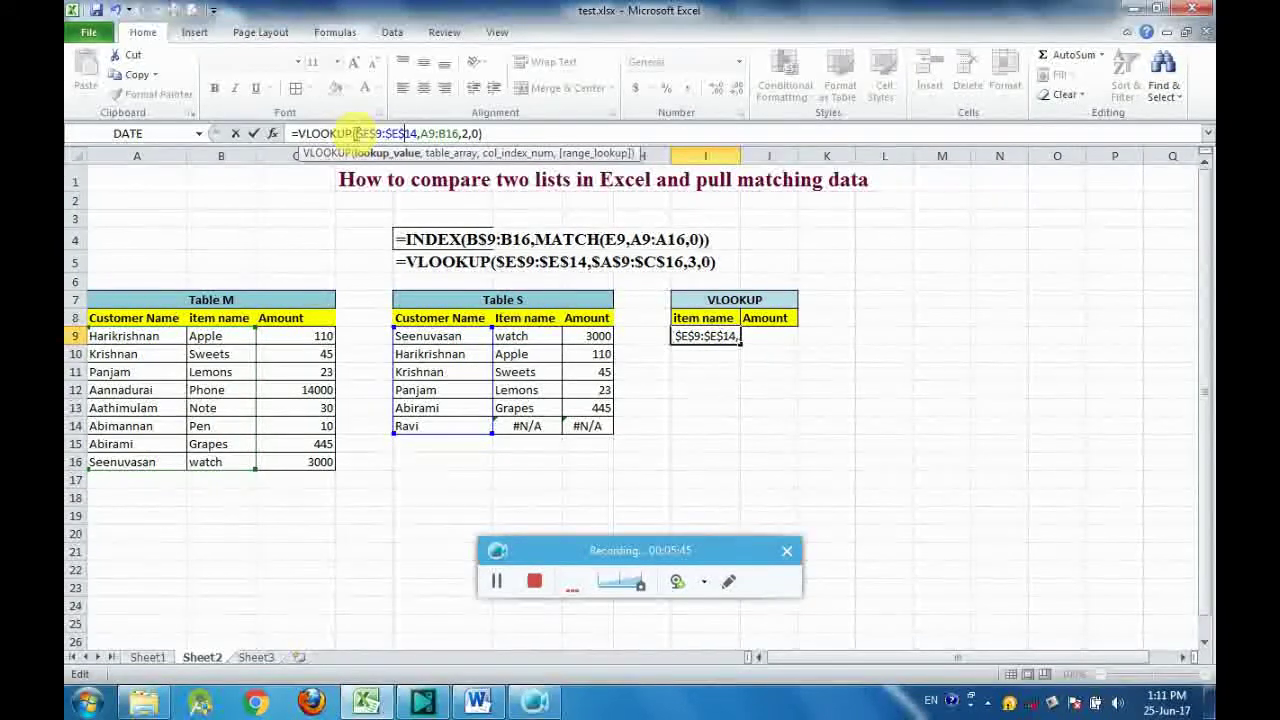
key(Right)
key(Right)
key(Right)
text($)
key(Right)
text($)
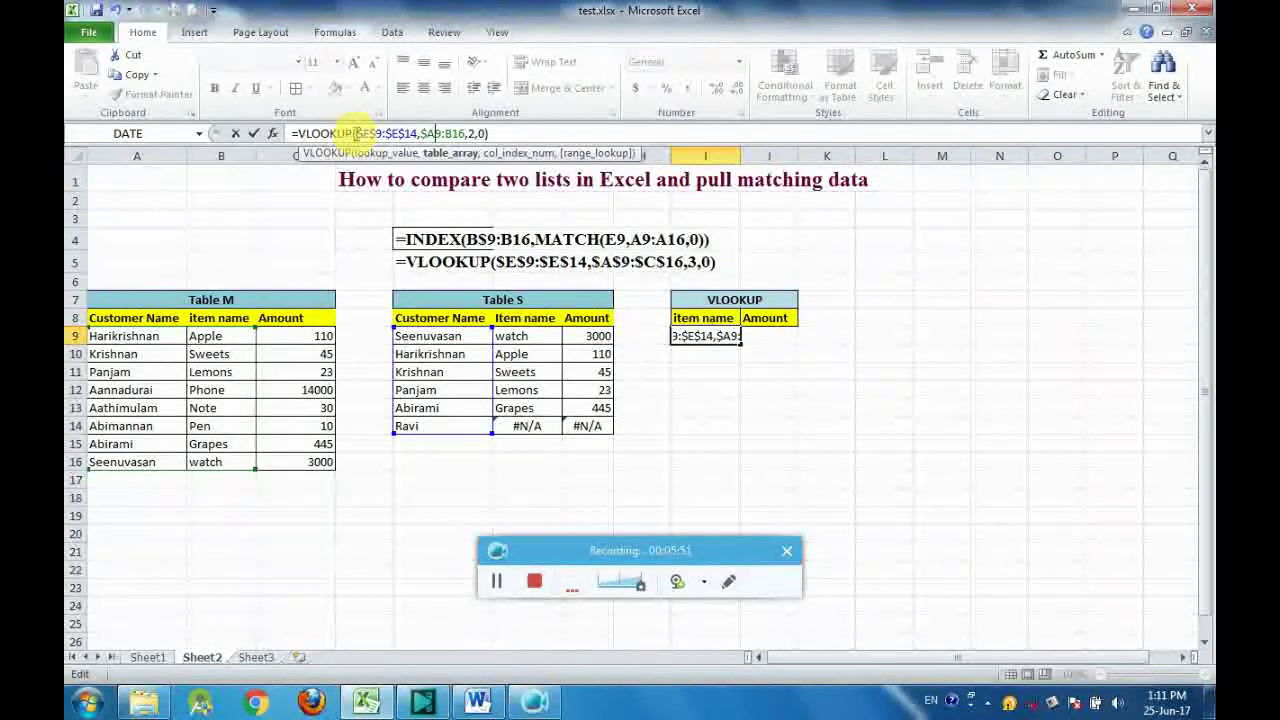
key(Right)
key(Right)
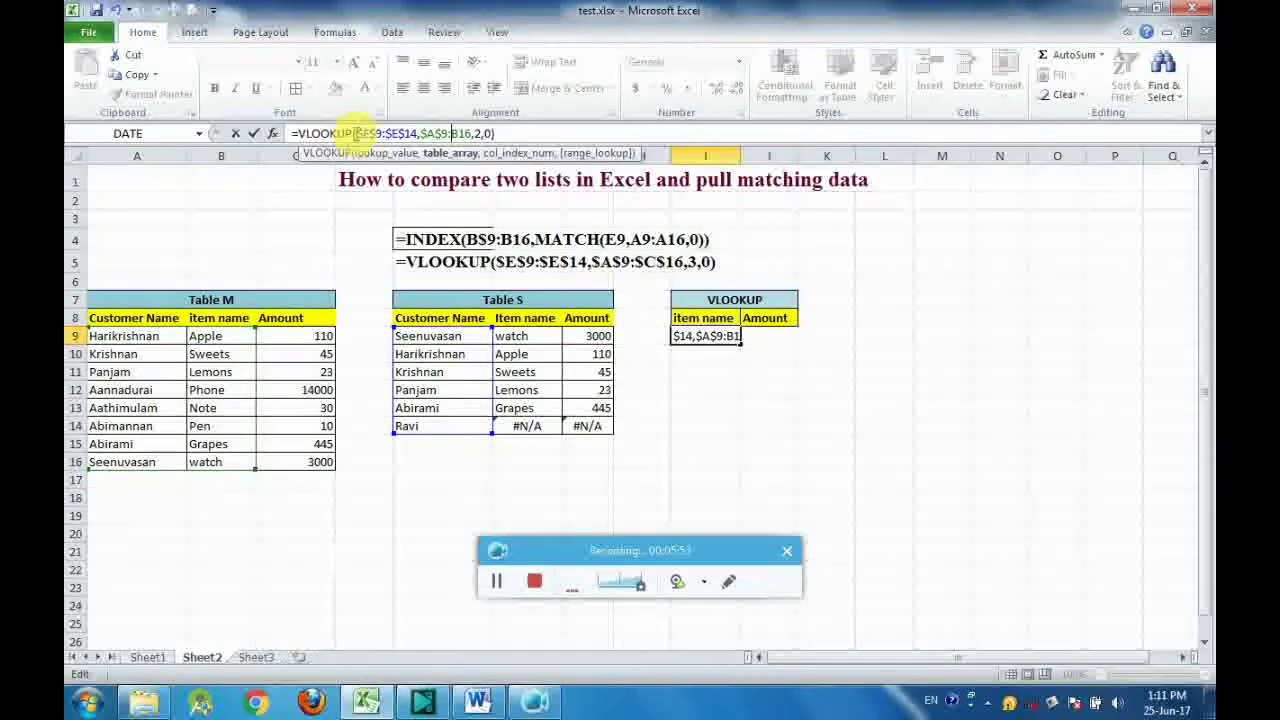
text($E)
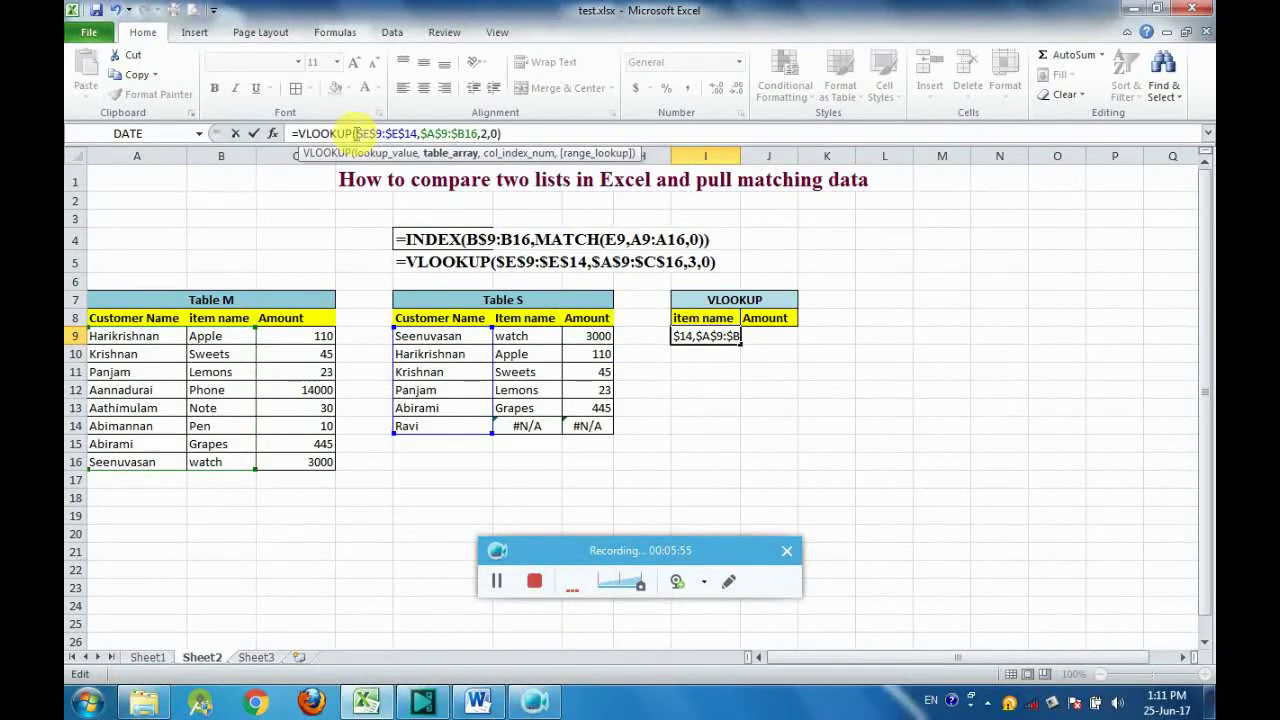
text($)
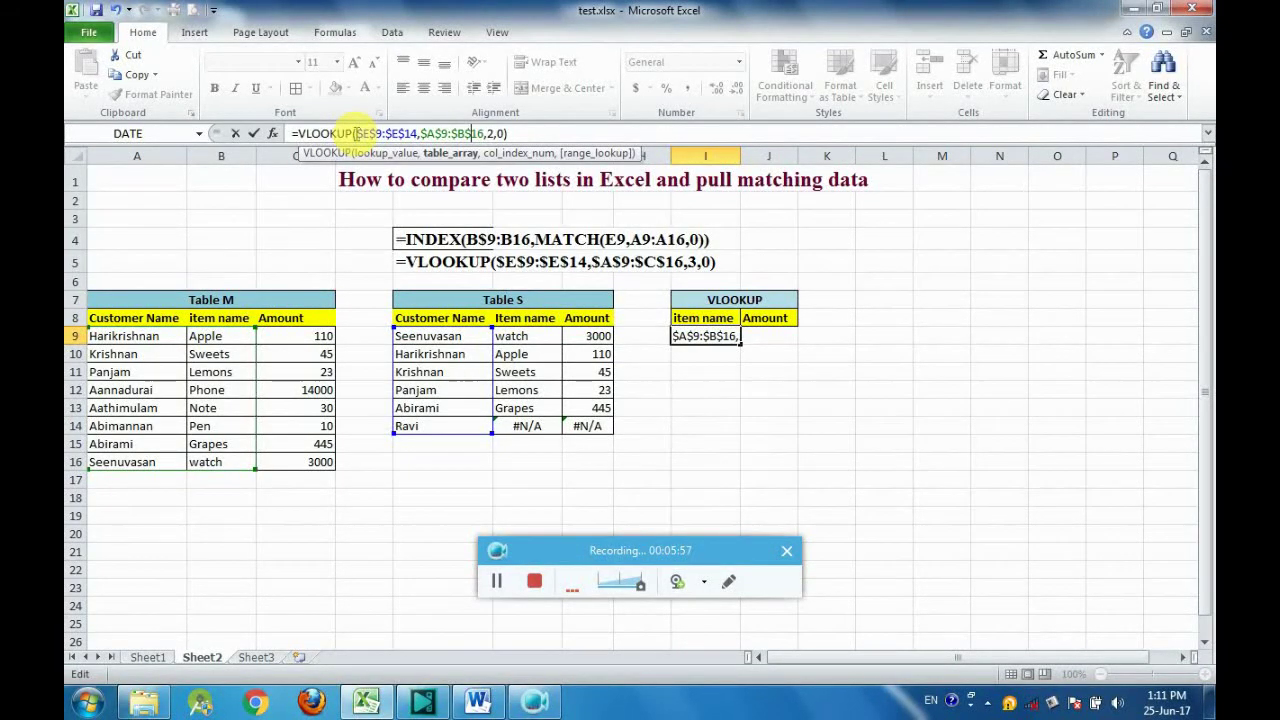
key(Return)
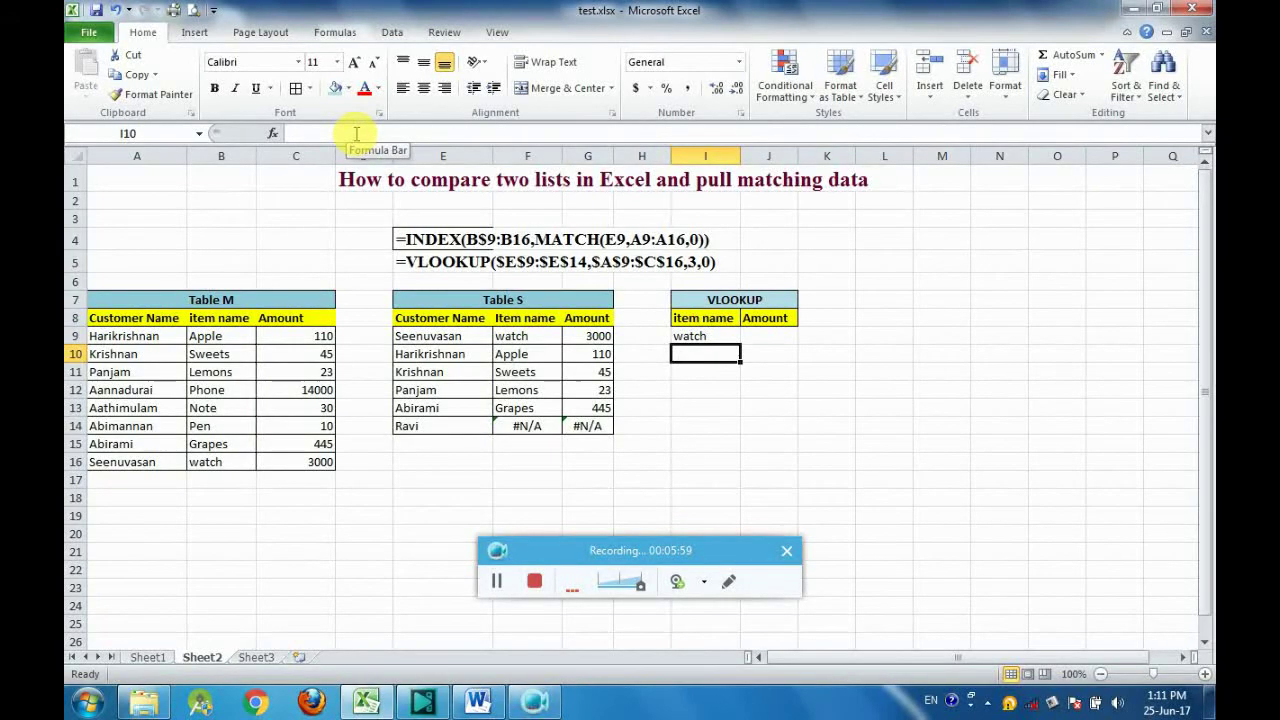
Step: Fill I9 down to I14, giving watch, Apple, Sweets, Lemons, Grapes and #N/A
click(705, 337)
drag(738, 343, 728, 437)
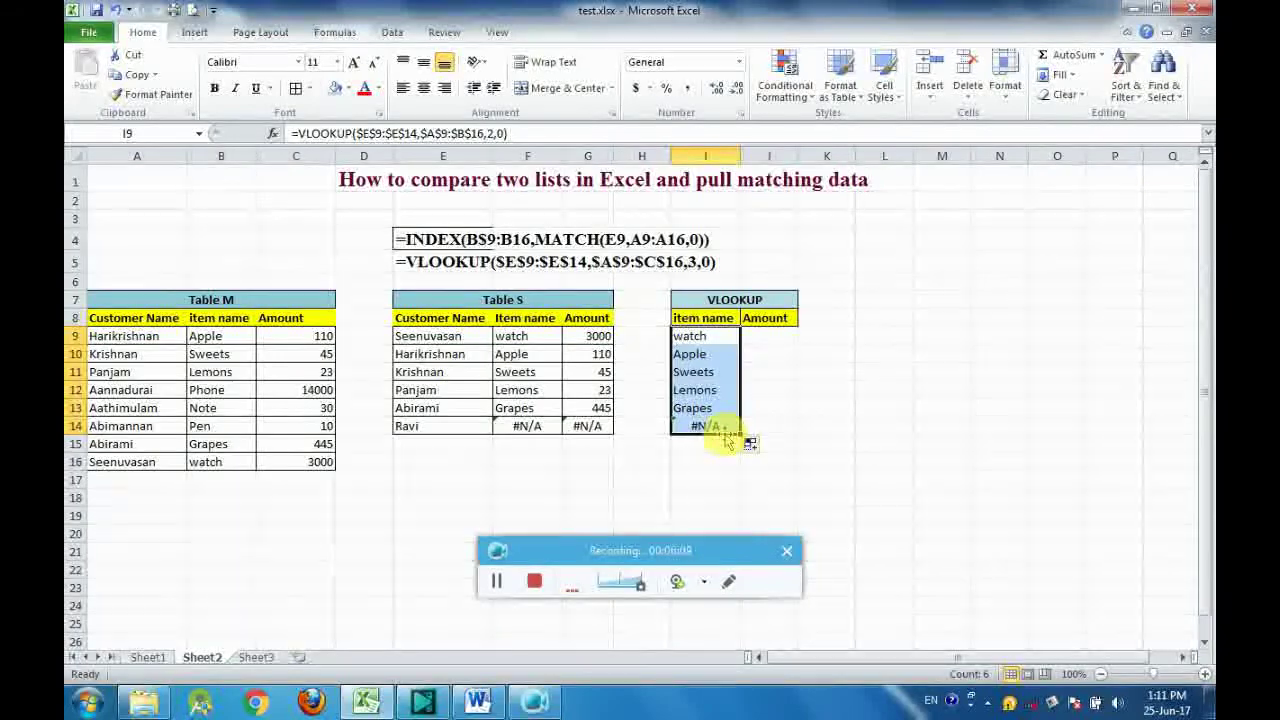
click(775, 340)
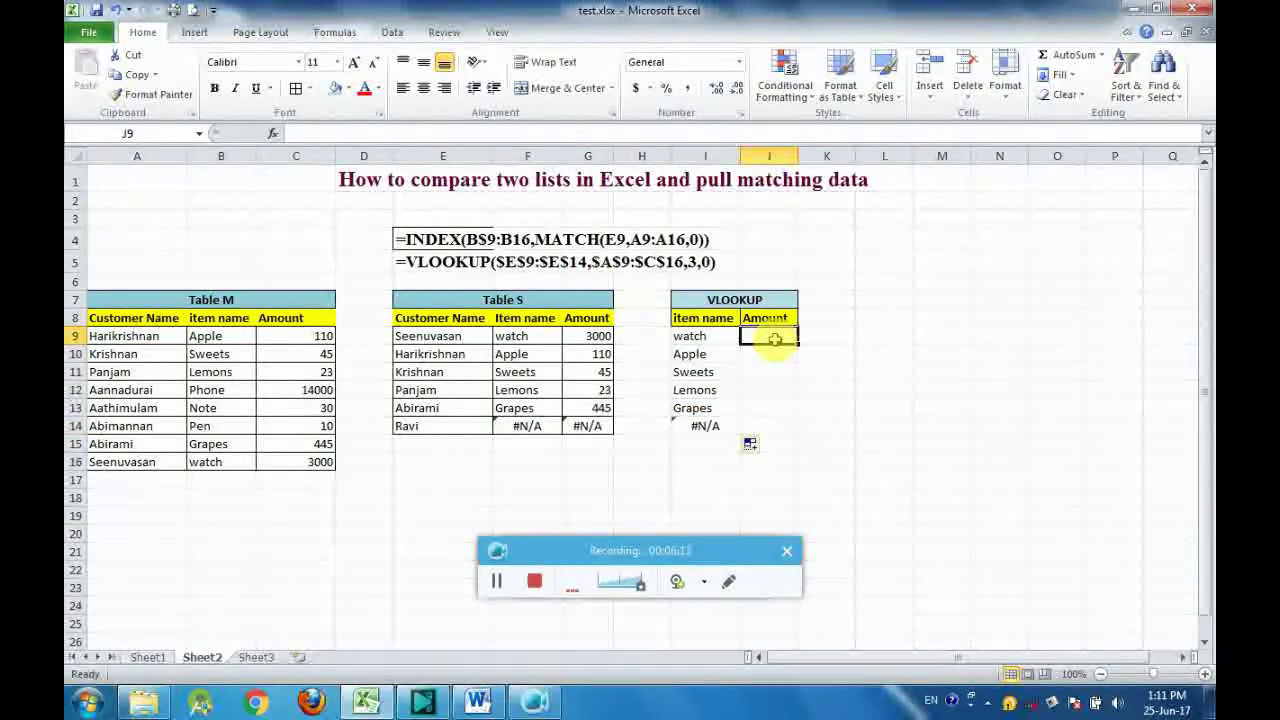
Step: Enter =VLOOKUP(E9:E14,A9:C16,3,0) in J9 to return the amount 3000
text(=)
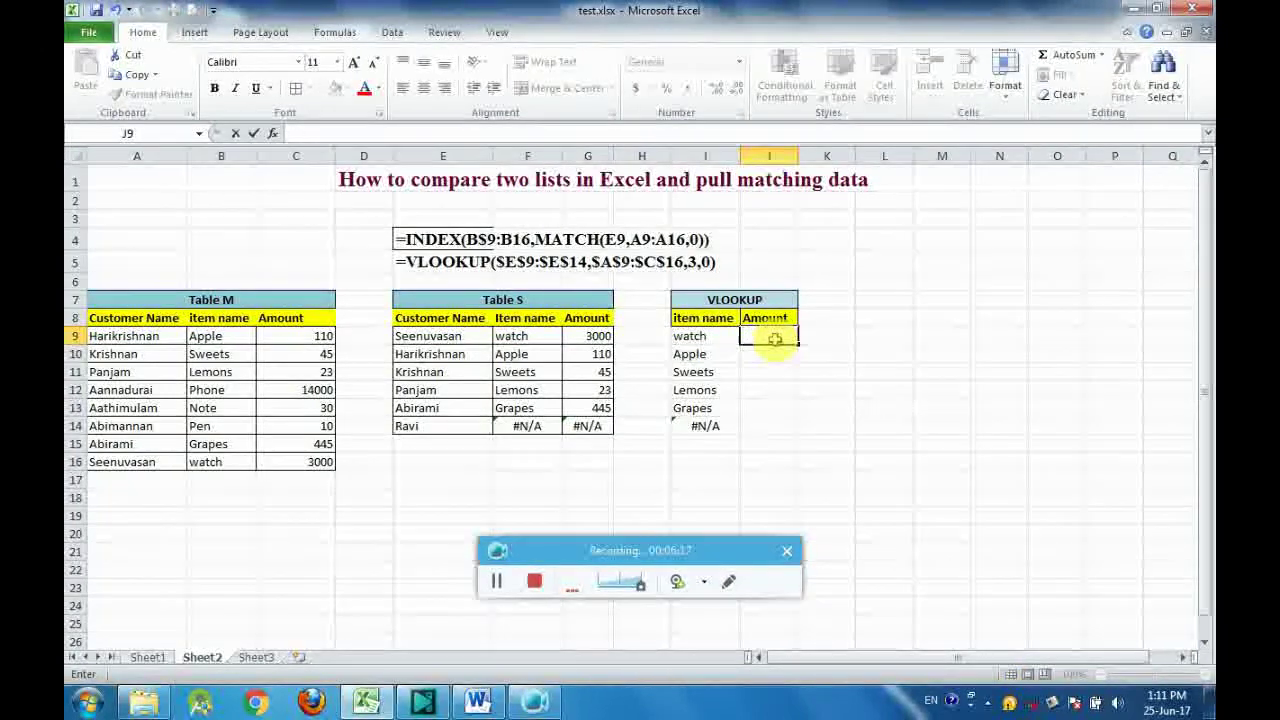
key(Left)
click(775, 340)
text(=)
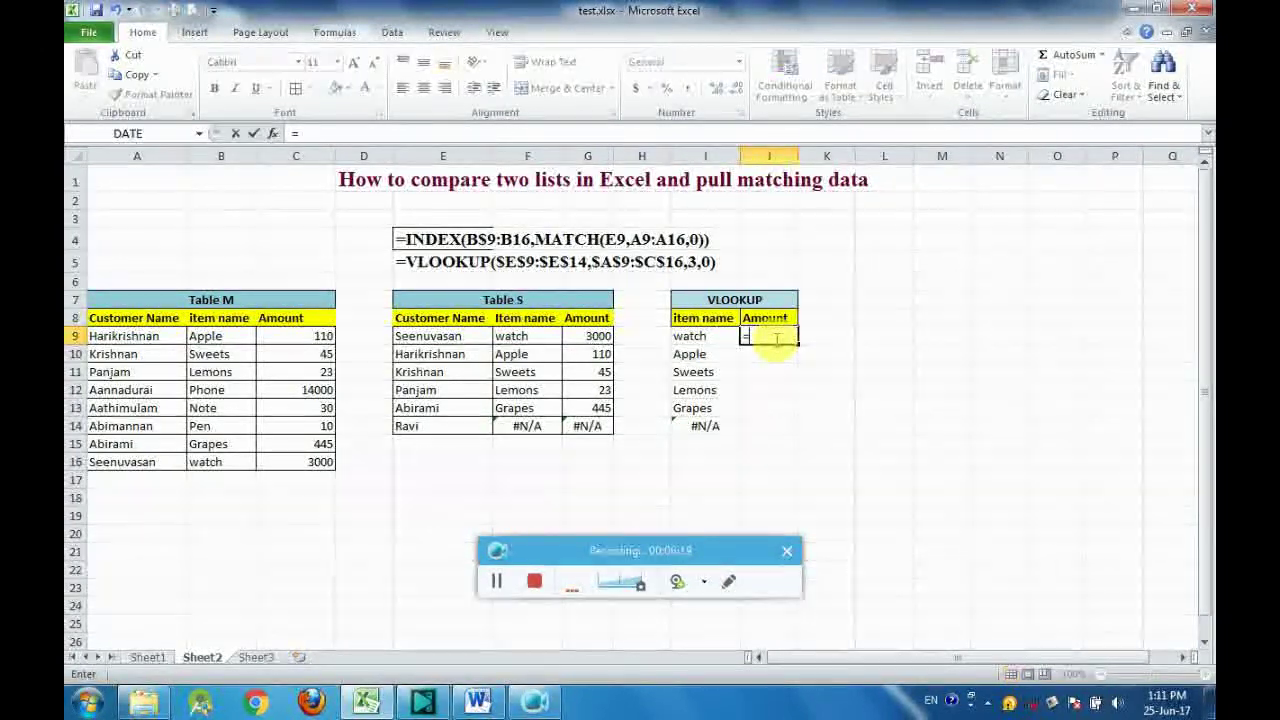
text(VL)
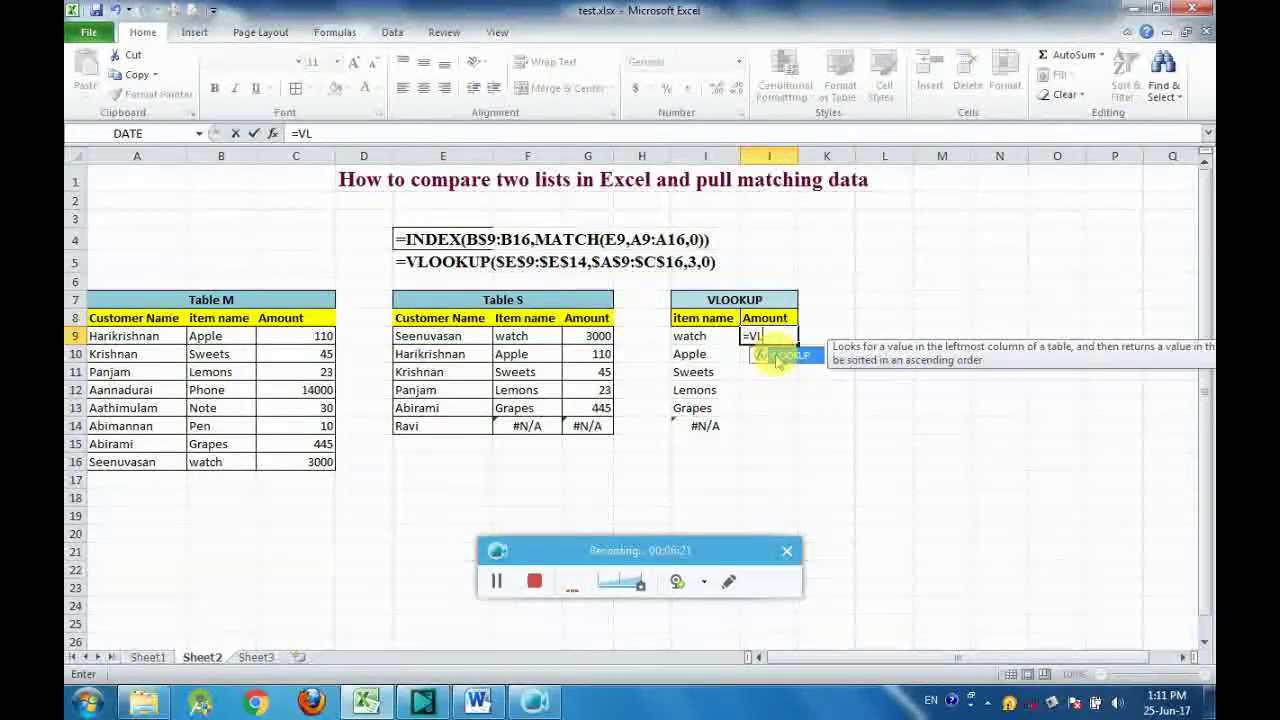
double_click(778, 354)
drag(467, 338, 457, 425)
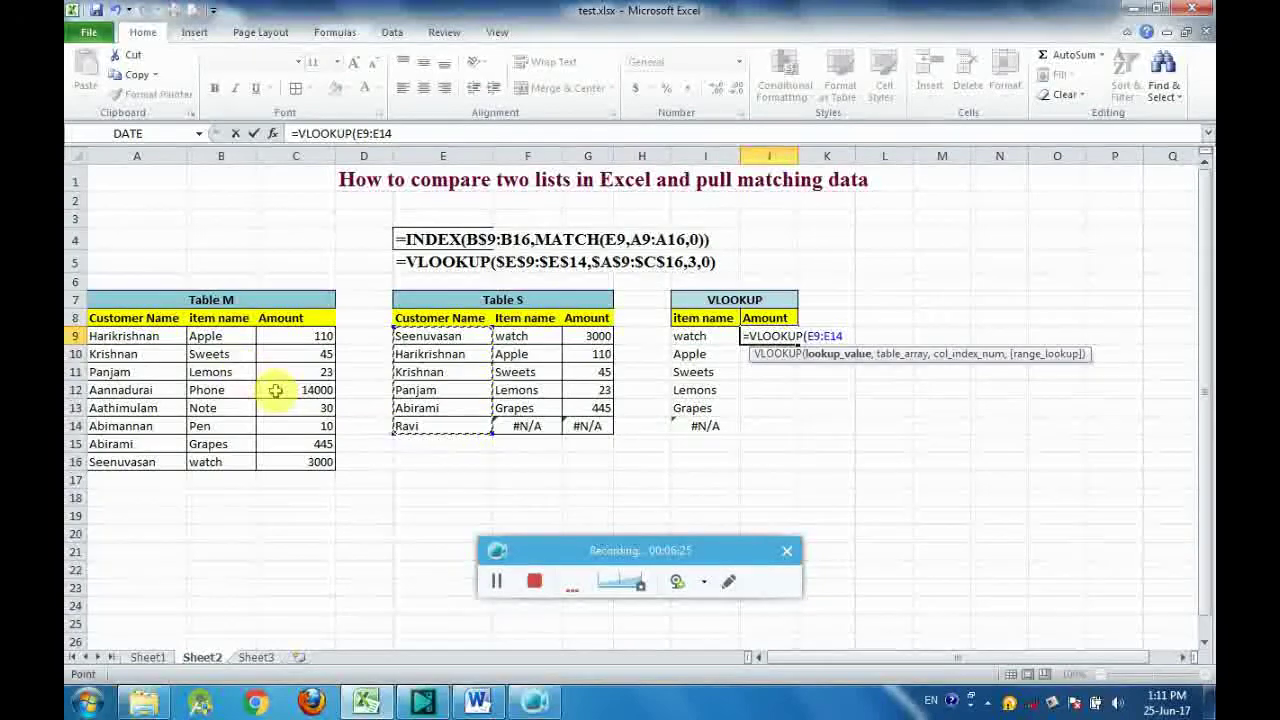
text(,)
drag(150, 338, 305, 461)
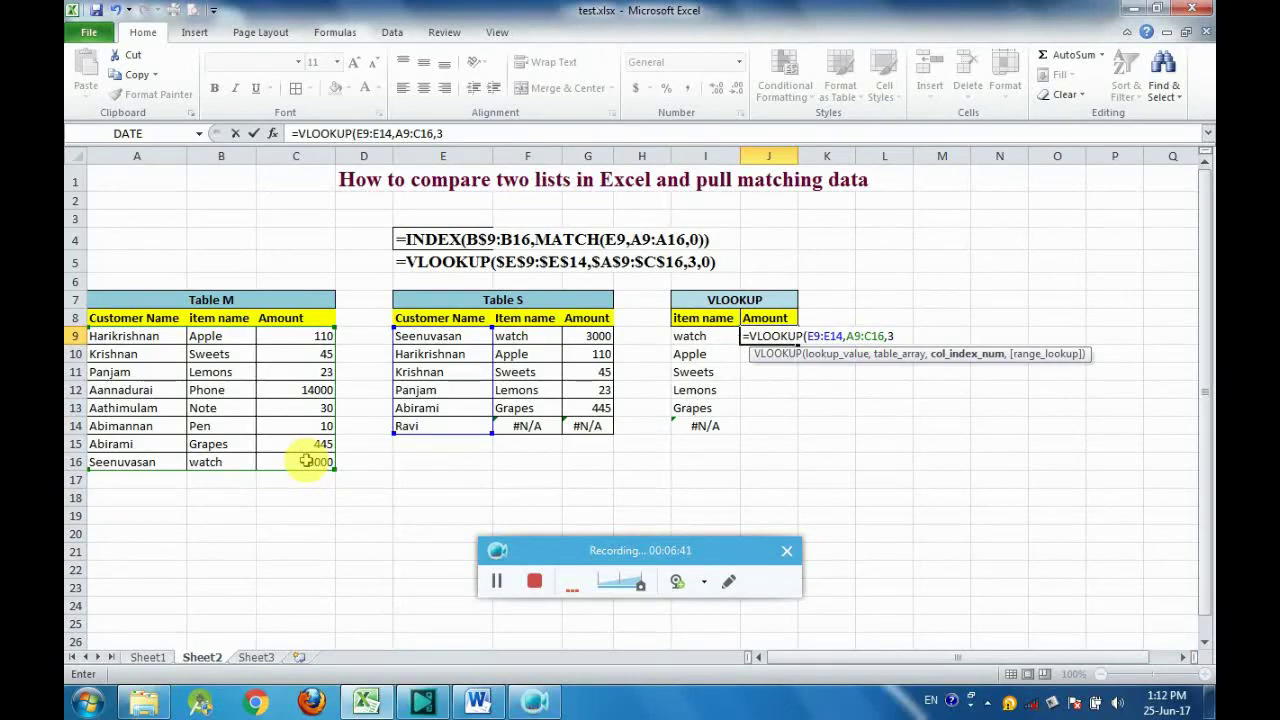
text(,0)
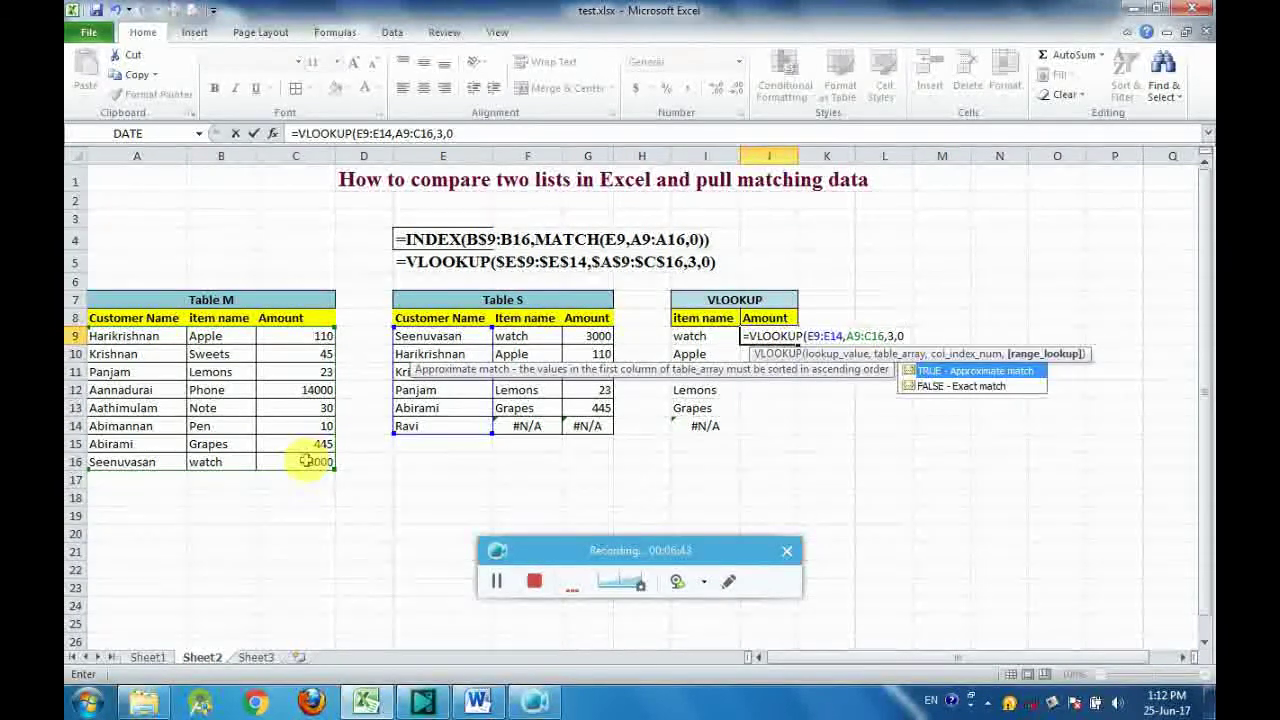
key(Return)
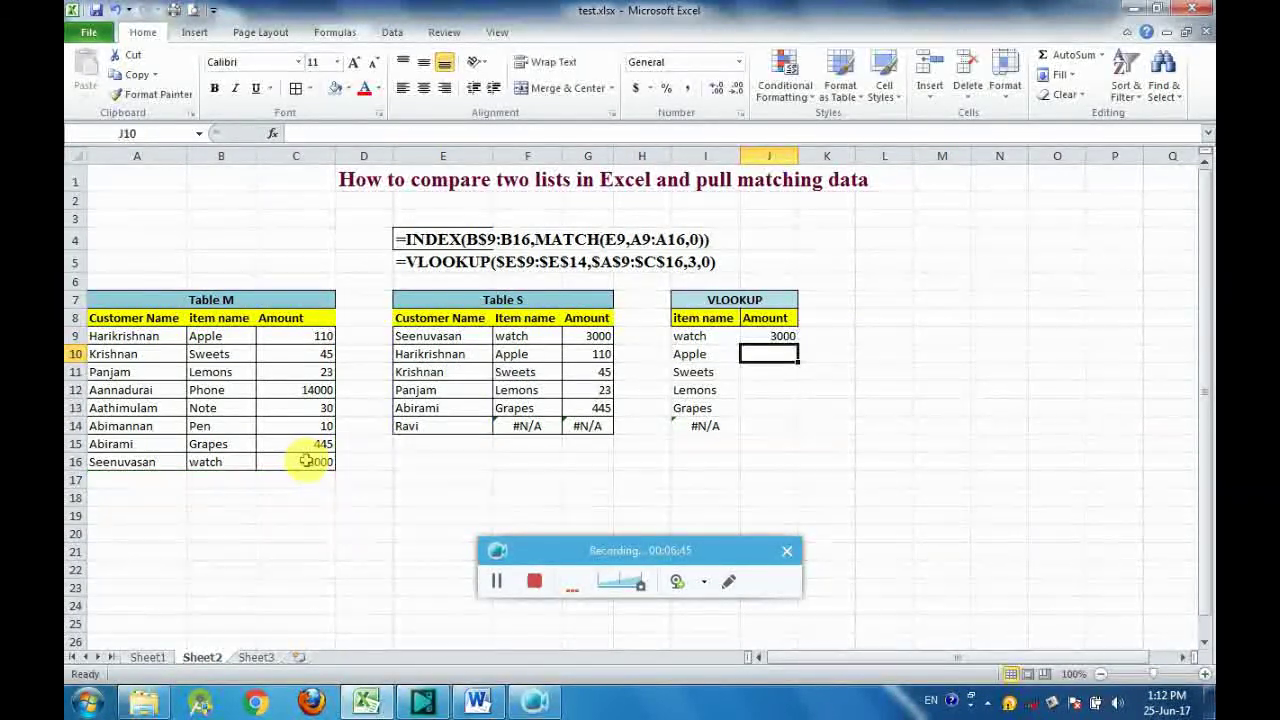
key(Up)
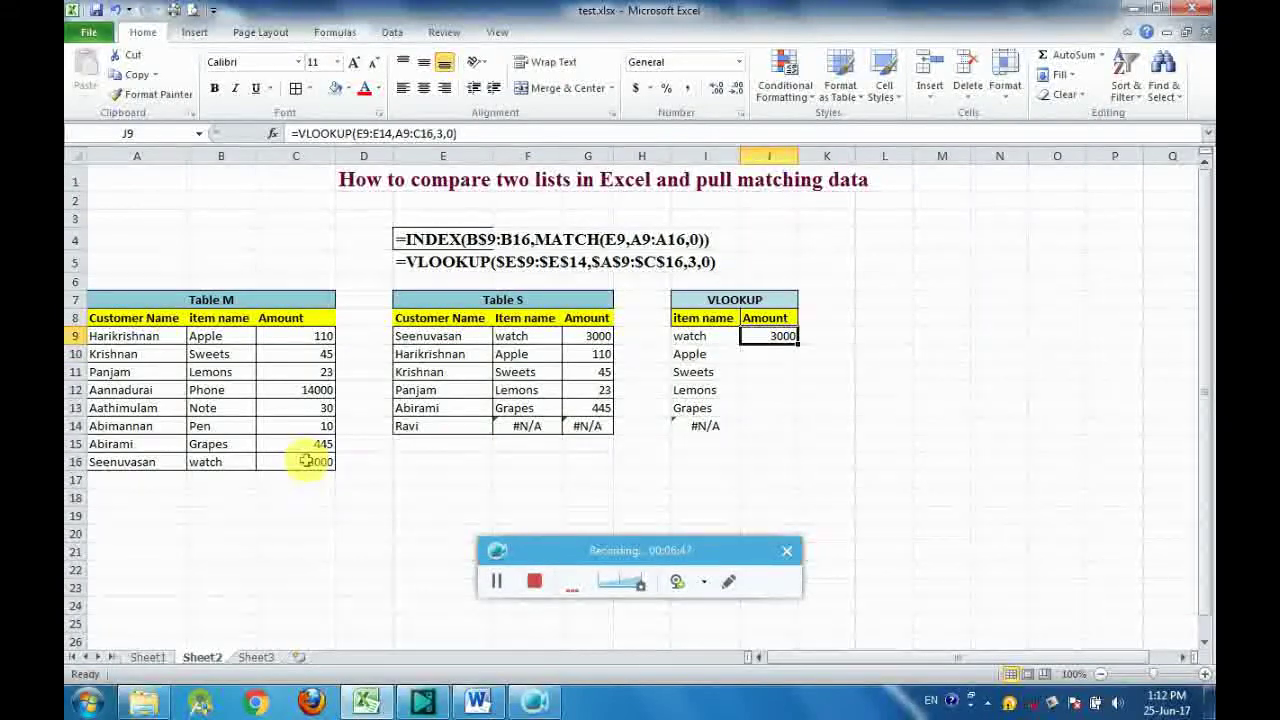
Step: Change J9's formula to =VLOOKUP($E$9:$E$14,$A$9:$C$16,3,0) with absolute ranges
click(354, 133)
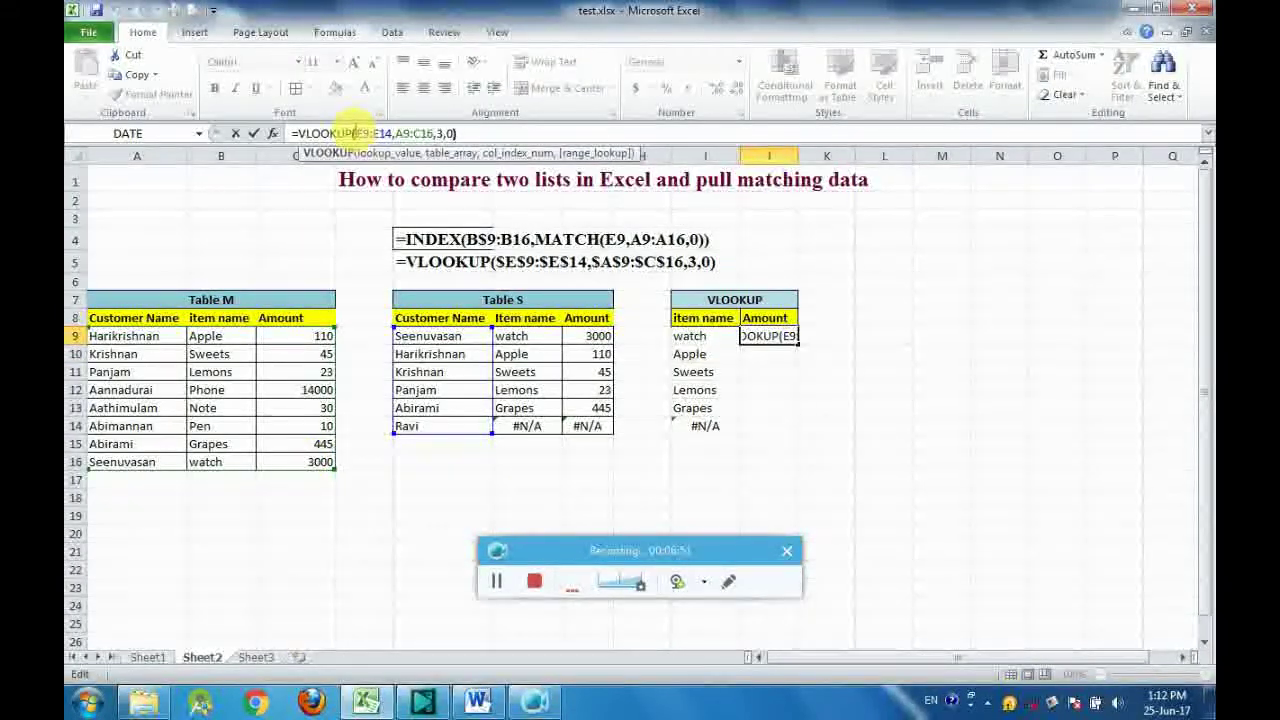
key(F4)
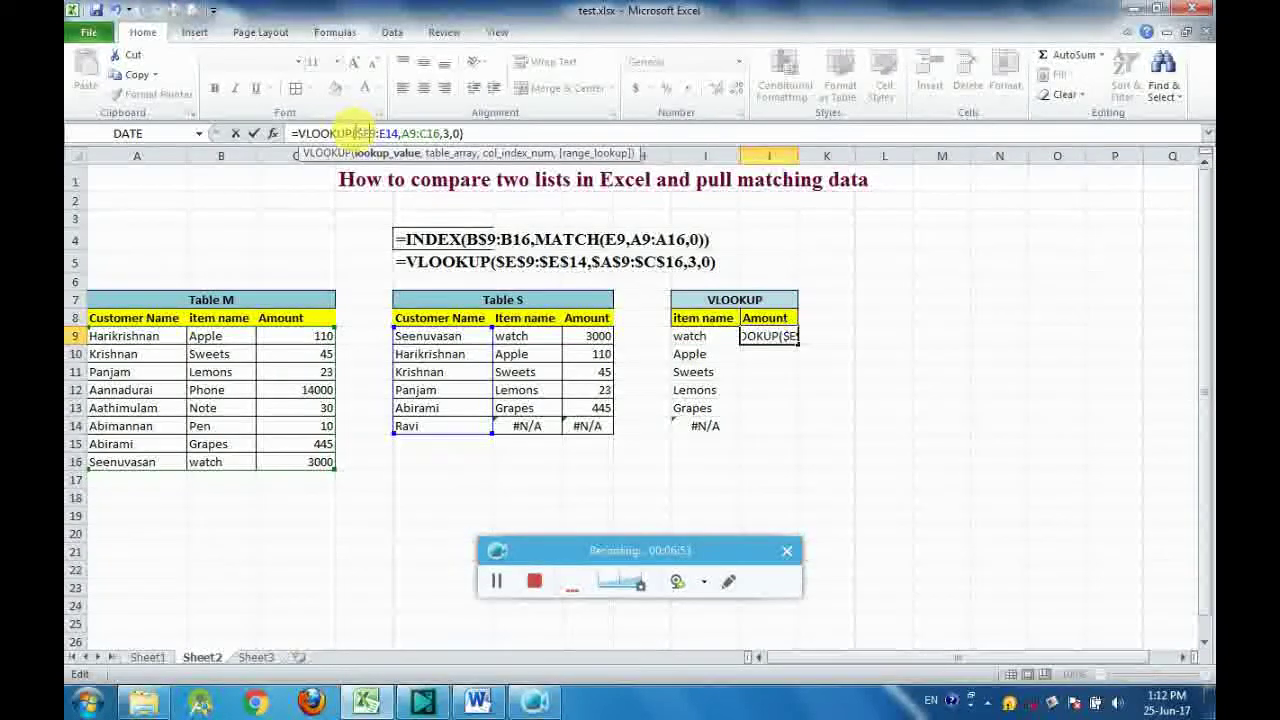
key(F4)
key(F4)
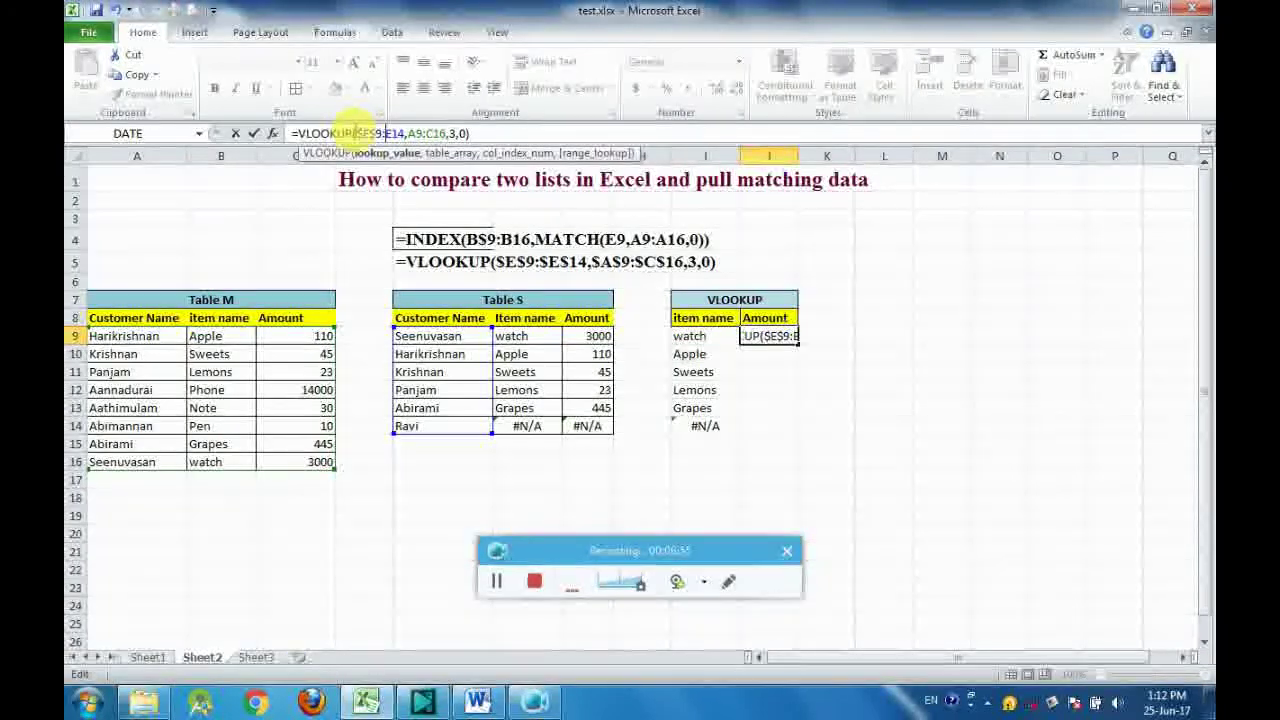
text($E$)
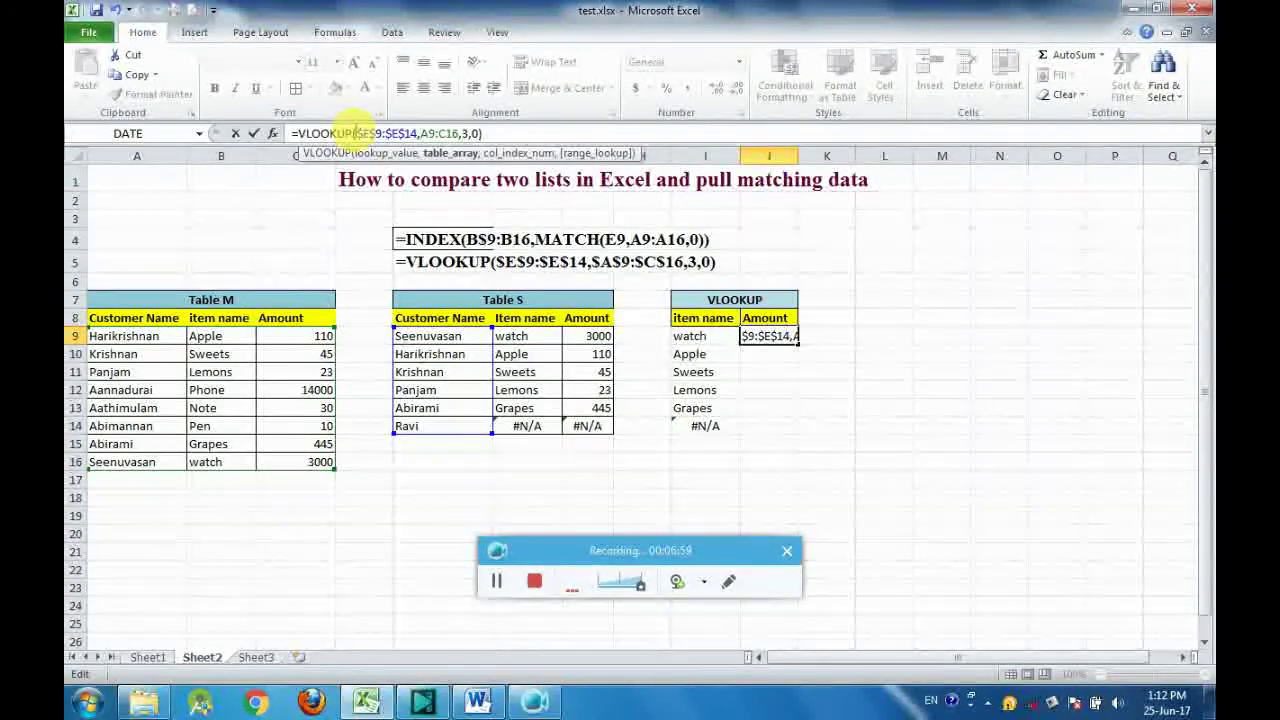
key(Right)
key(Right)
text($)
key(Right)
key(Right)
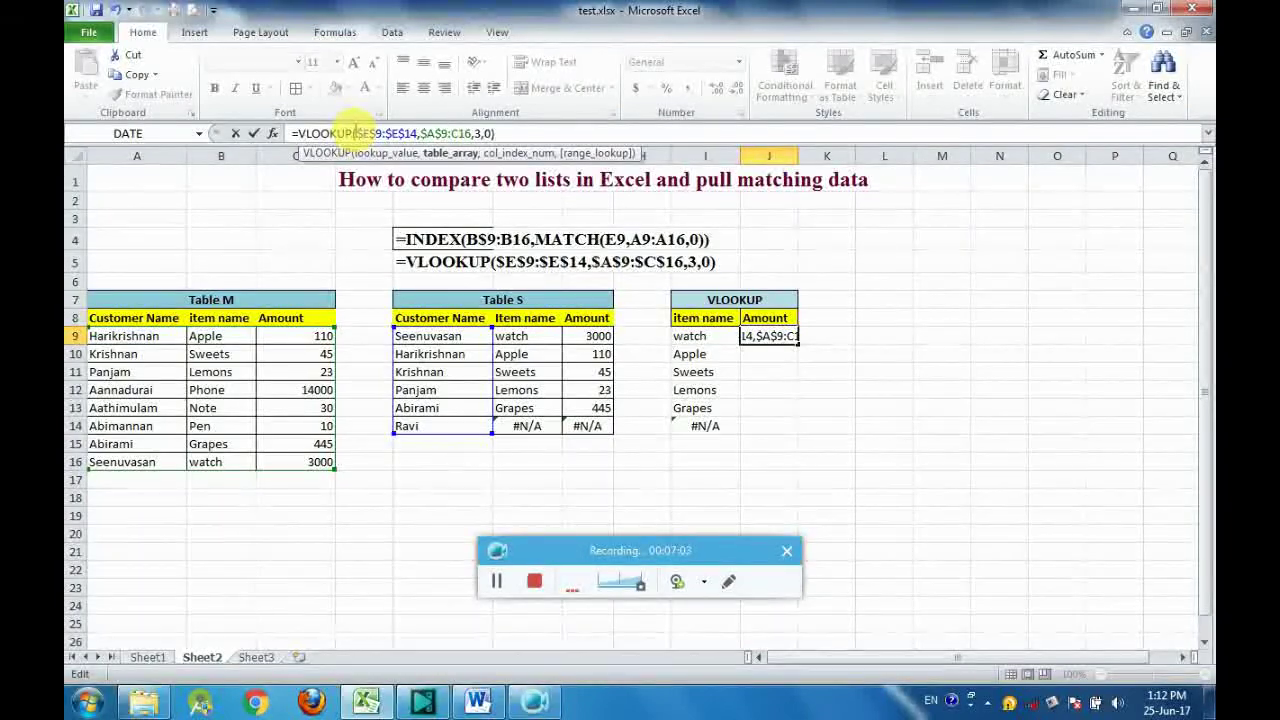
key(Right)
text($)
key(Return)
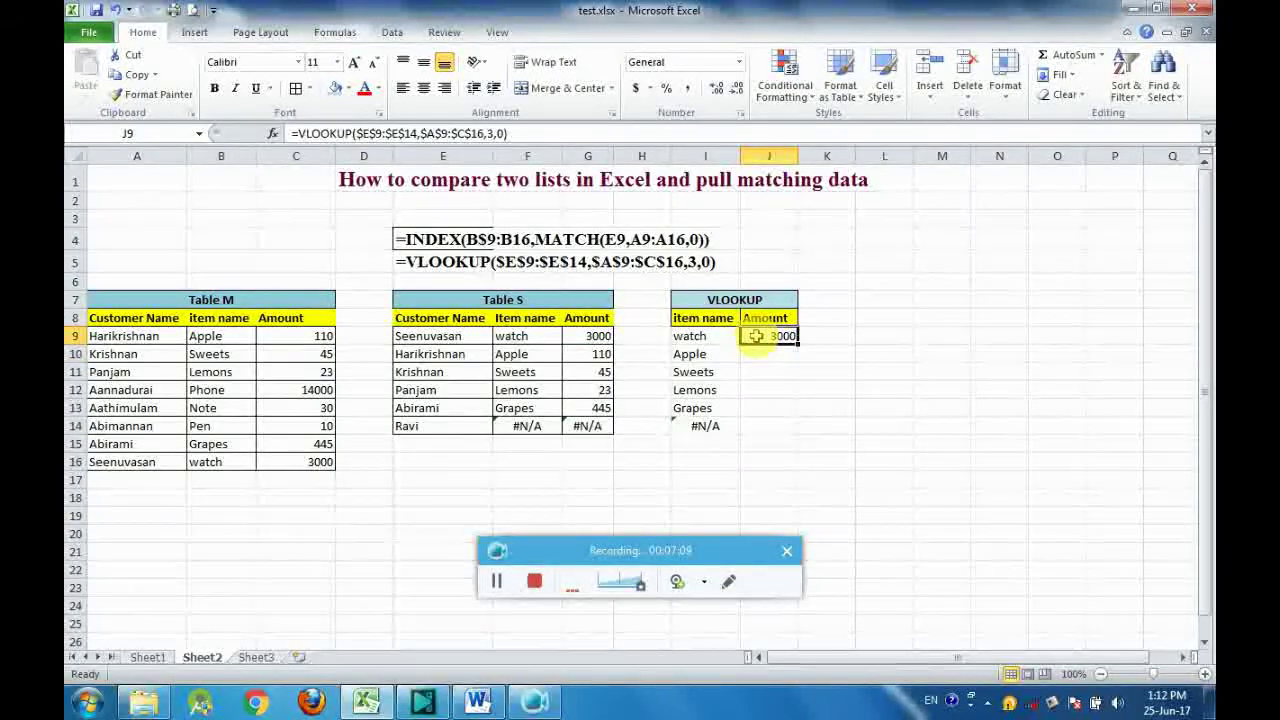
Step: Copy J9's VLOOKUP amount formula down to J14, giving 3000, 110, 45, 23, 445 and #N/A
drag(799, 343, 790, 427)
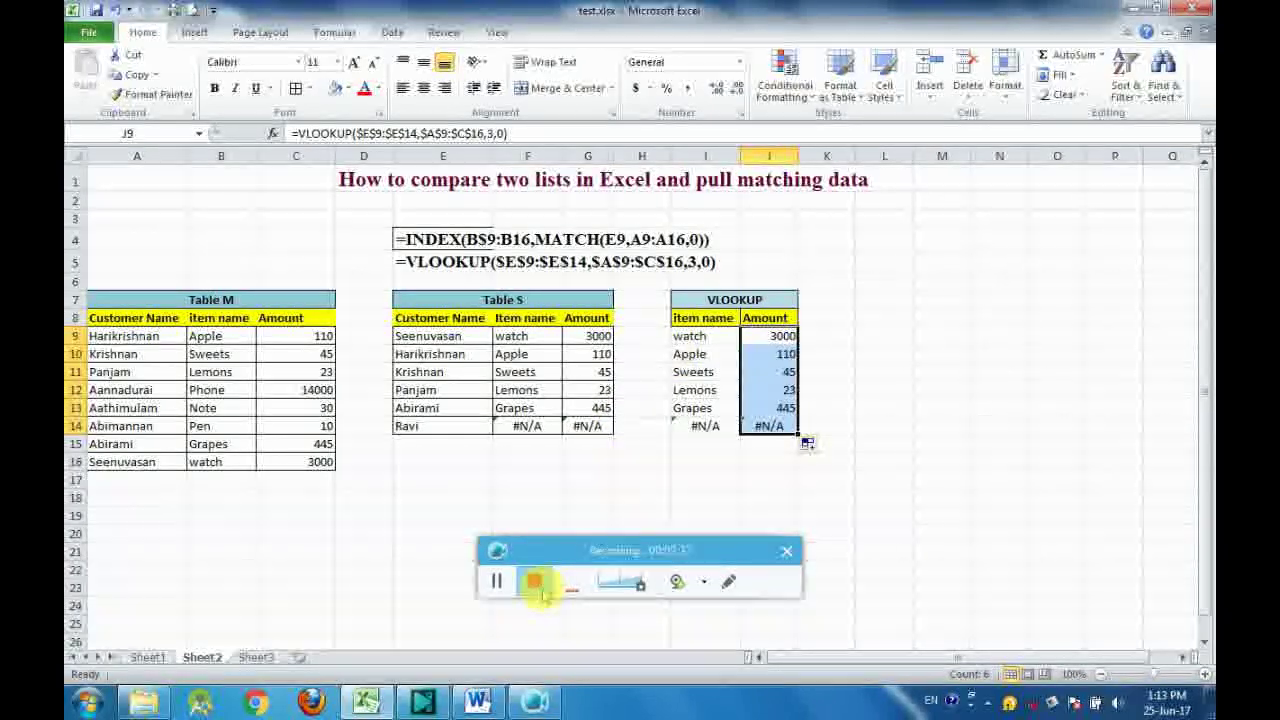
click(535, 582)
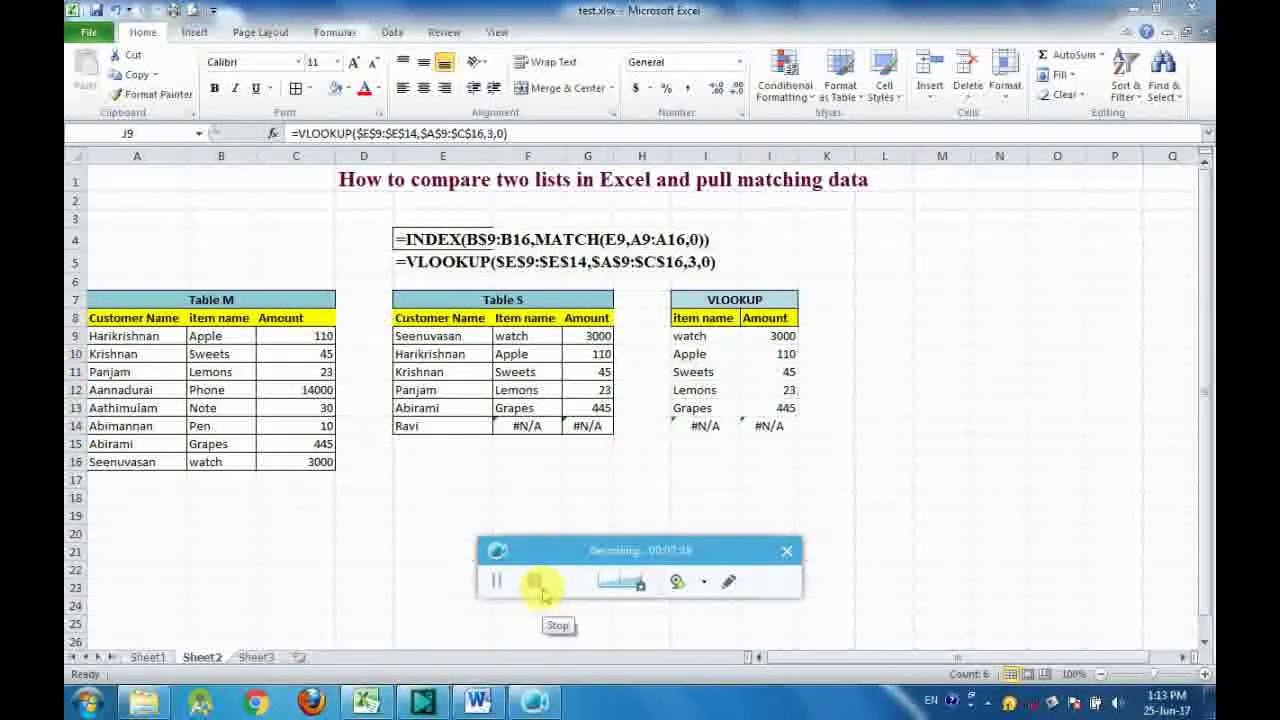